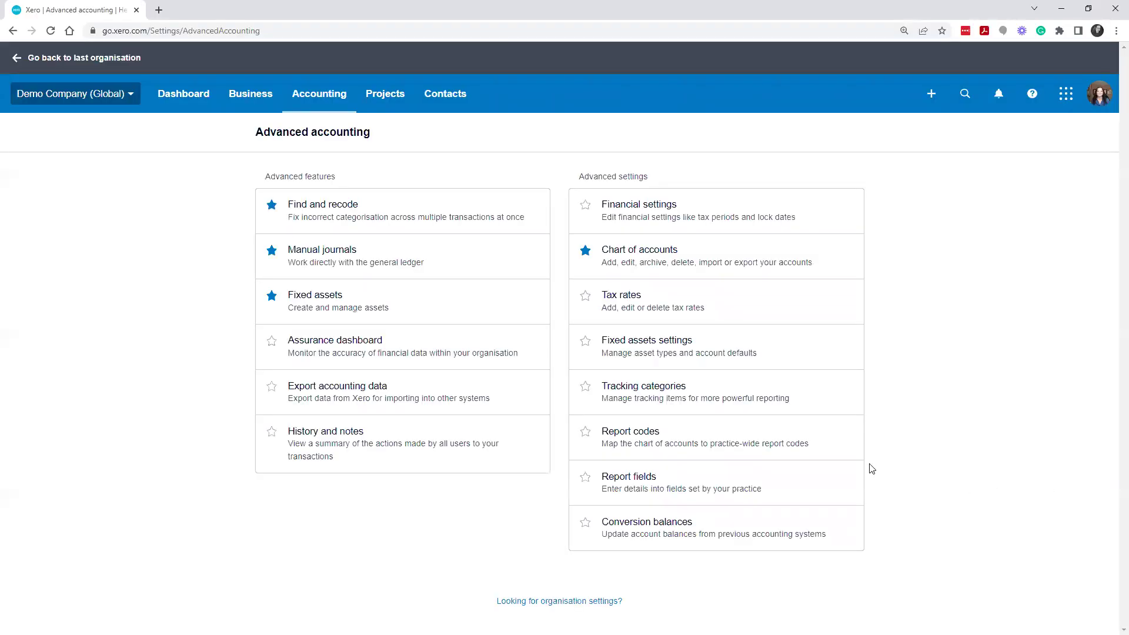
# - Go from the Dashboard to Accounting > Advanced and choose Conversion balances
pyautogui.click(200, 93)
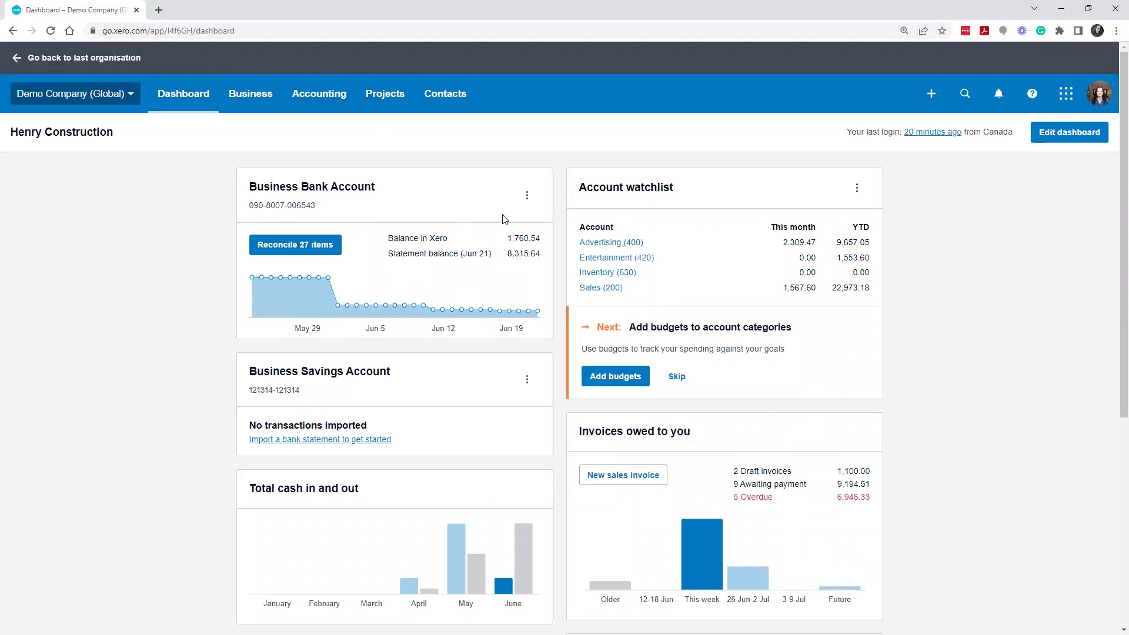
pyautogui.click(350, 94)
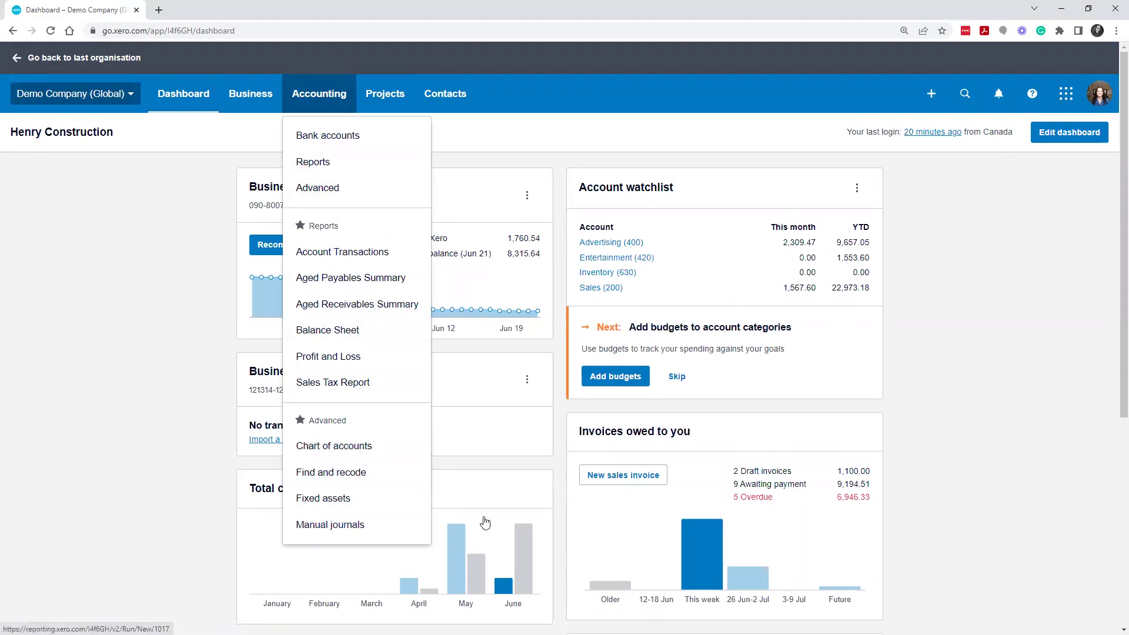
pyautogui.click(346, 188)
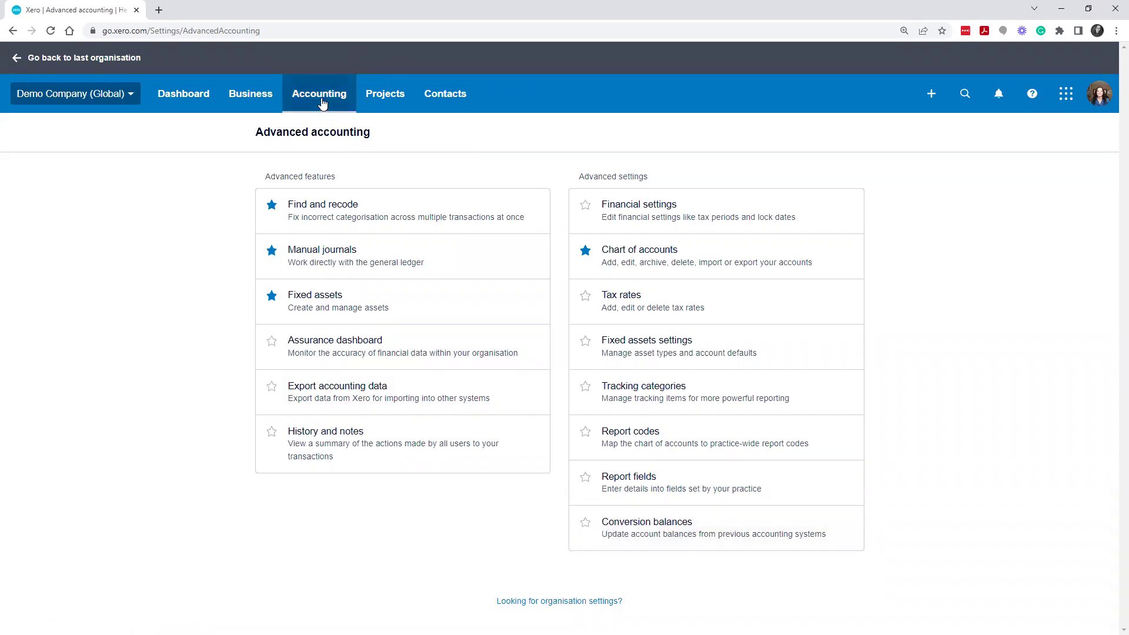
pyautogui.click(322, 104)
# - Load the Conversion balances page showing the 4,130.98 Business Bank Account debit
pyautogui.click(676, 528)
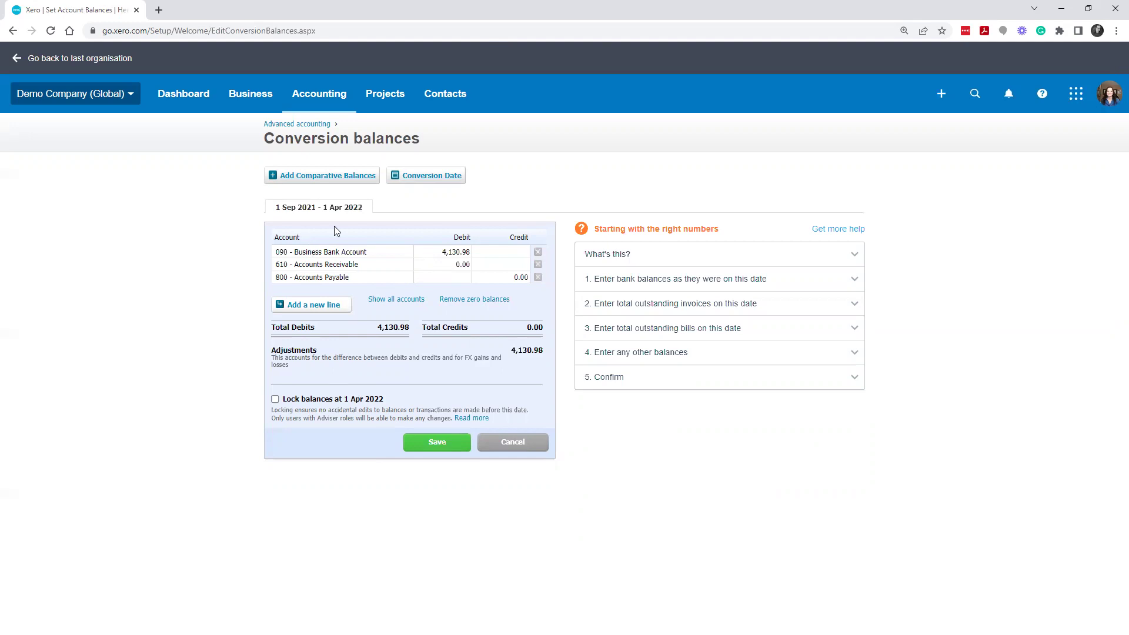
# - Change the conversion date to April 2022 and save it
pyautogui.click(424, 176)
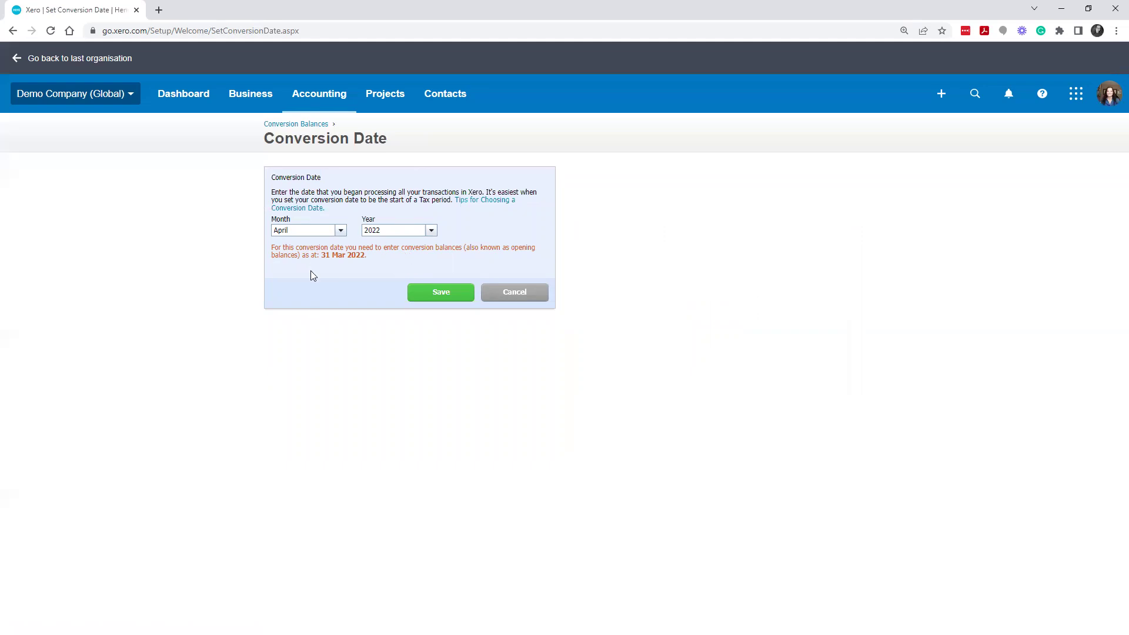
pyautogui.click(441, 291)
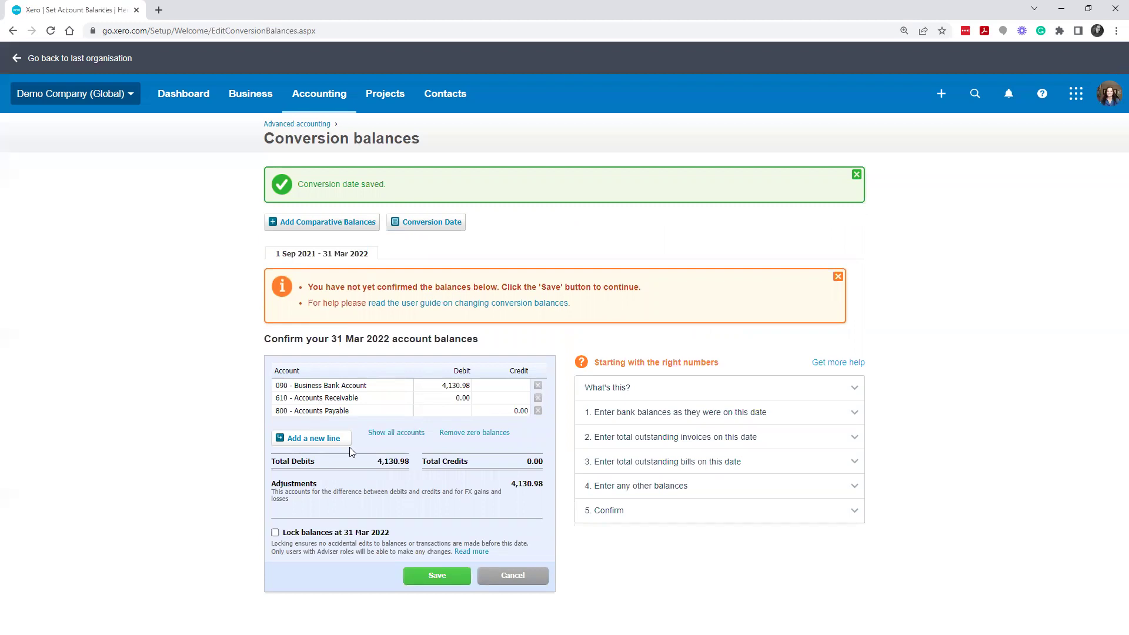
# - Add an empty account line below the 31 Mar 2022 balances table
pyautogui.click(446, 385)
# - On the new line, create Current Asset account 1025 'Conversion account (outstanding items at conversion)'
pyautogui.click(304, 438)
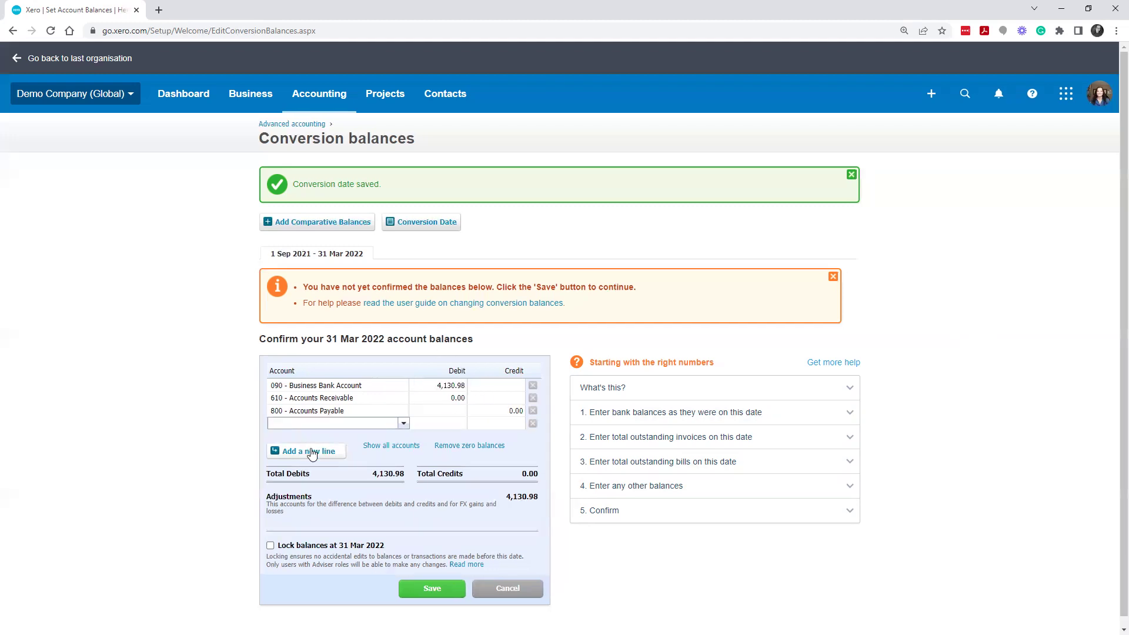
pyautogui.click(404, 424)
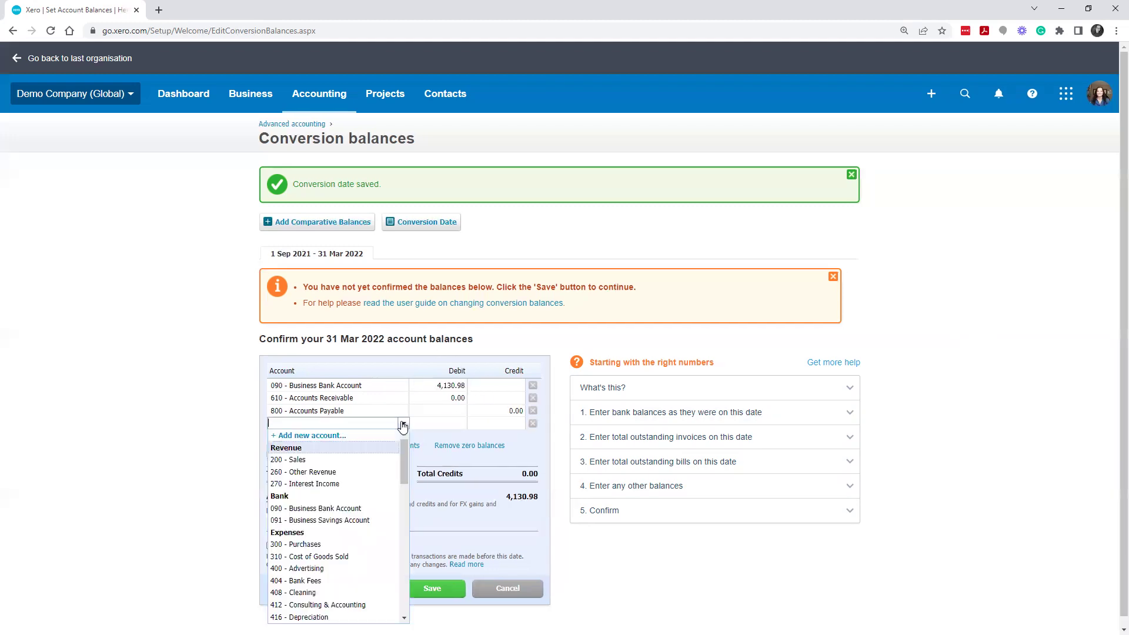
pyautogui.click(312, 438)
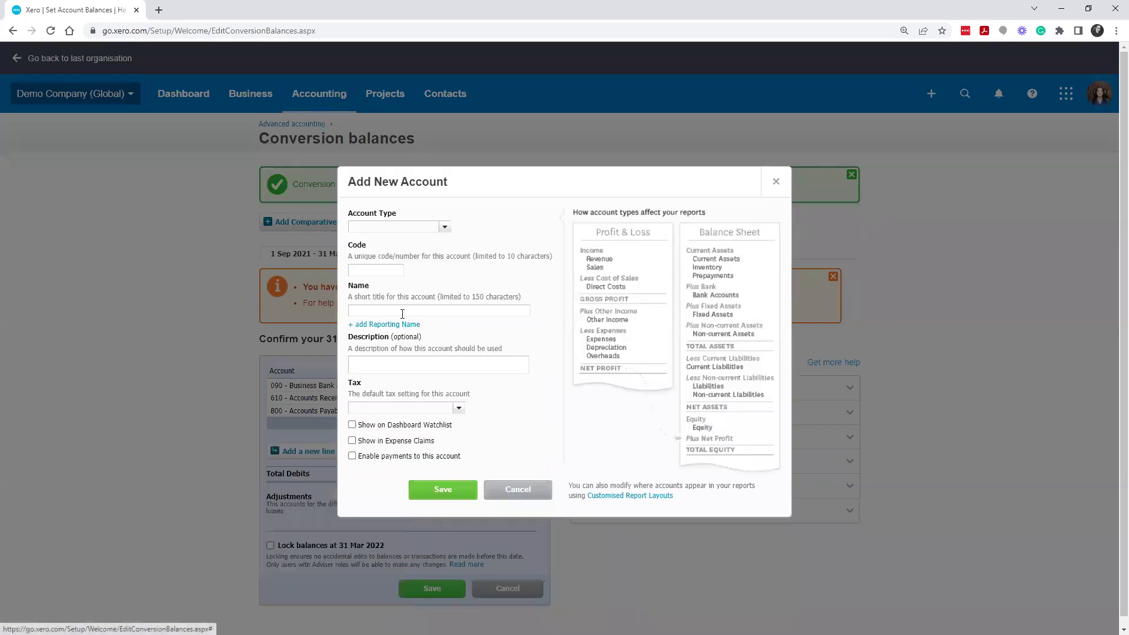
pyautogui.click(402, 311)
pyautogui.write('Co')
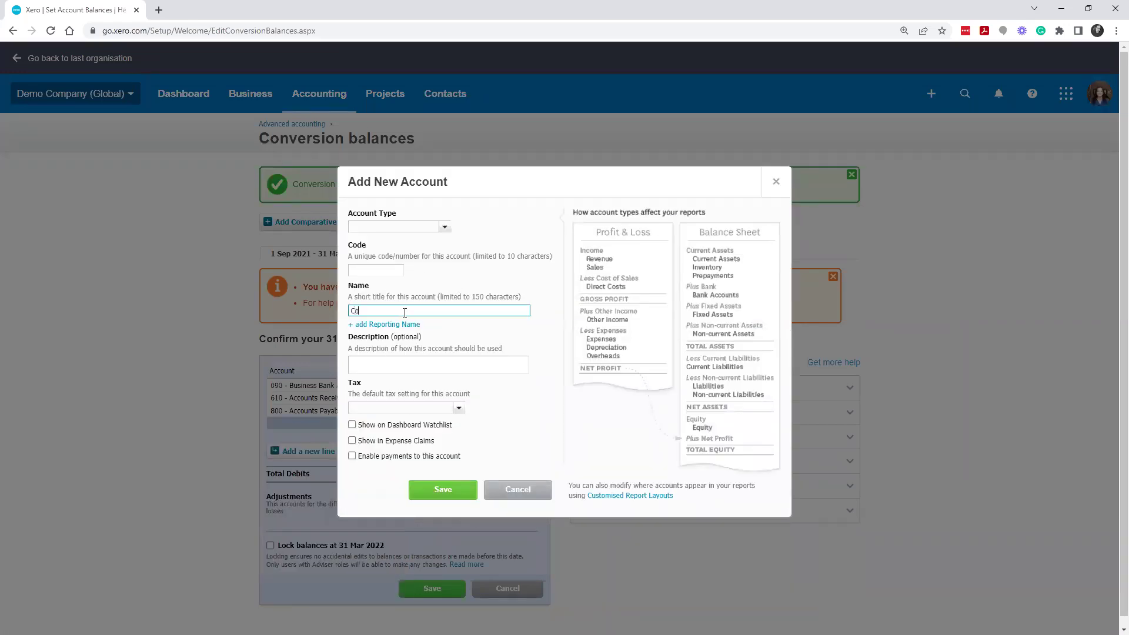
pyautogui.write('nversion account (outstanding items at conversion)')
pyautogui.click(373, 270)
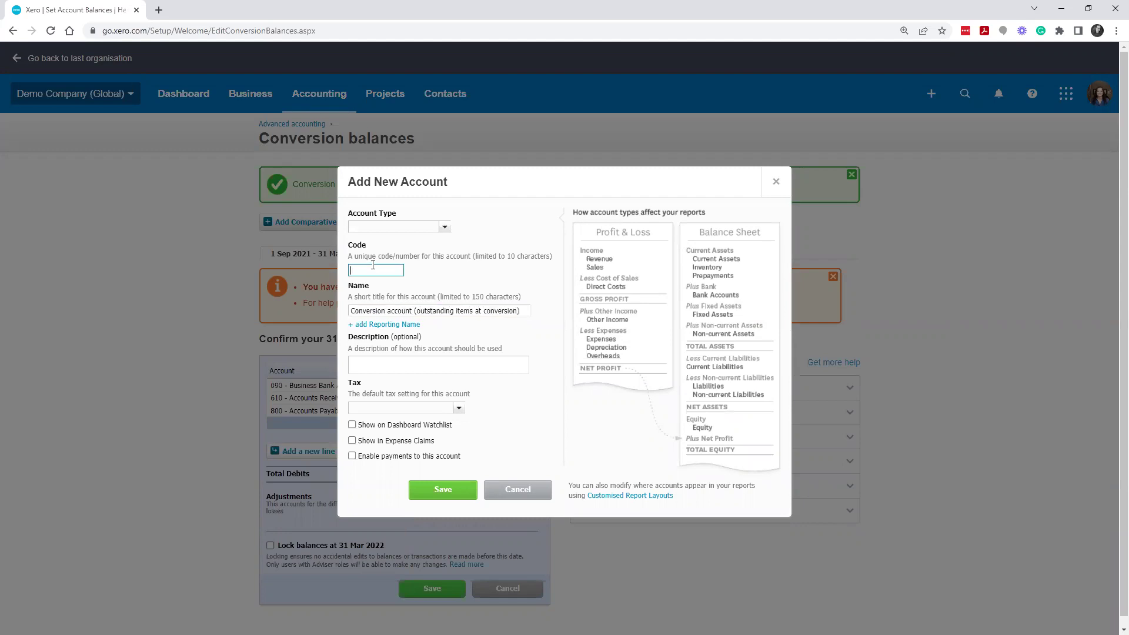
pyautogui.write('1025')
pyautogui.click(411, 229)
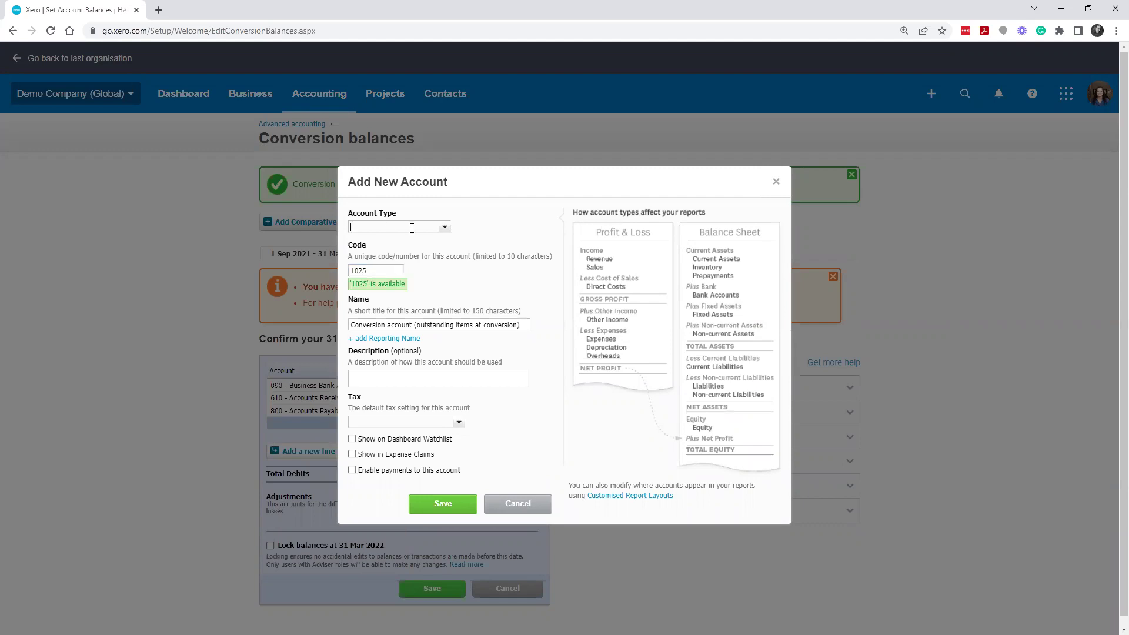
pyautogui.click(444, 227)
pyautogui.click(385, 270)
# - Save the new 1025 account and give it a 600.00 credit
pyautogui.click(443, 503)
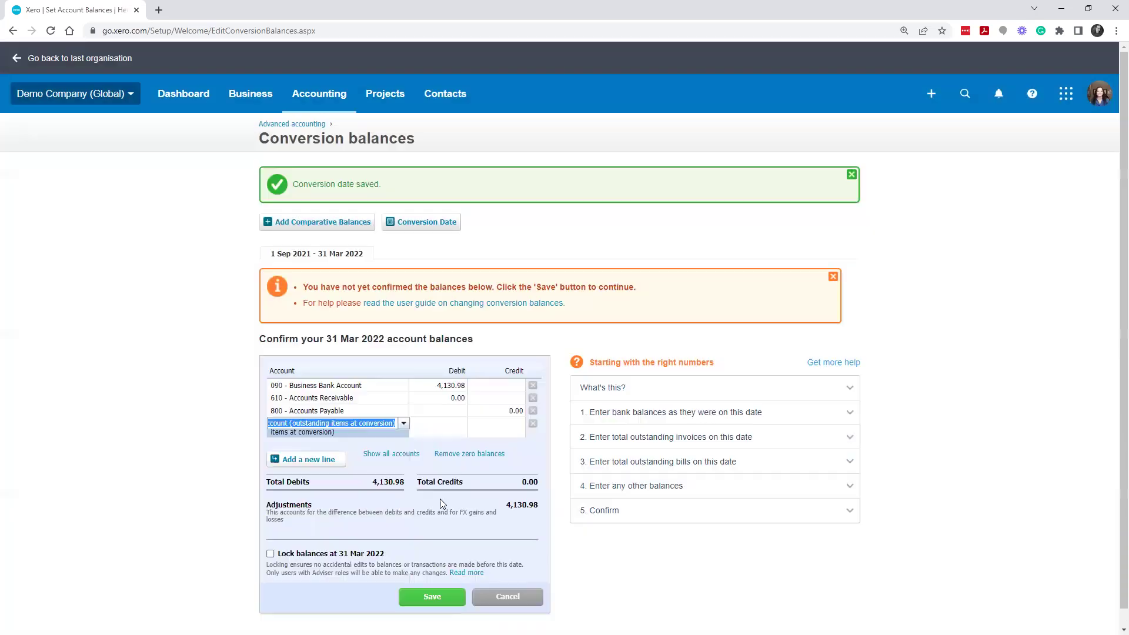
pyautogui.click(457, 423)
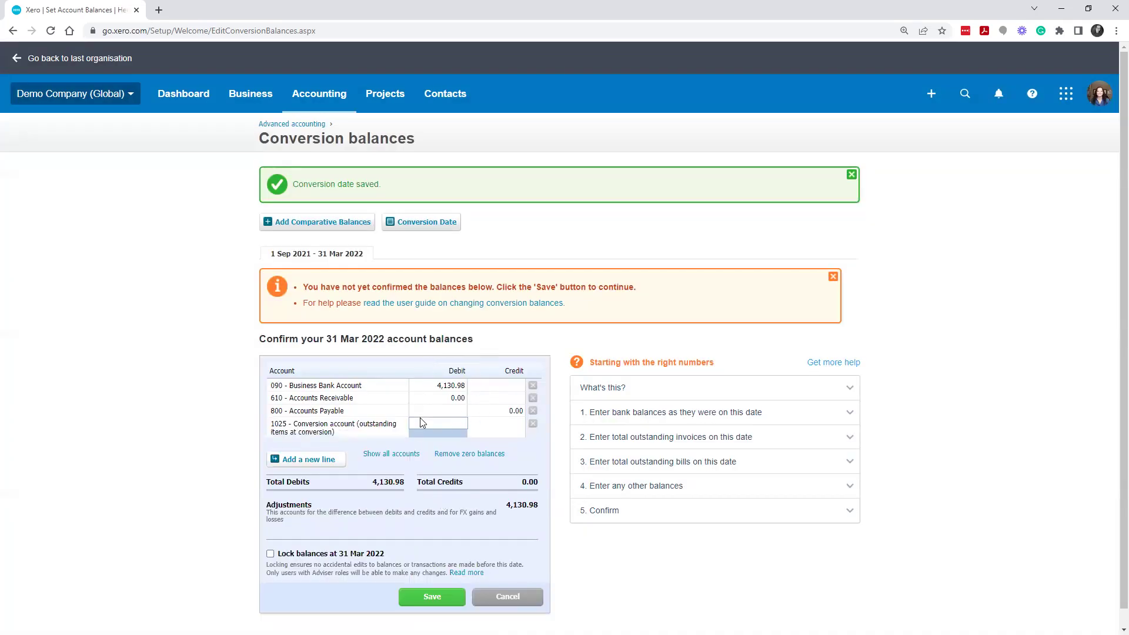
pyautogui.click(494, 426)
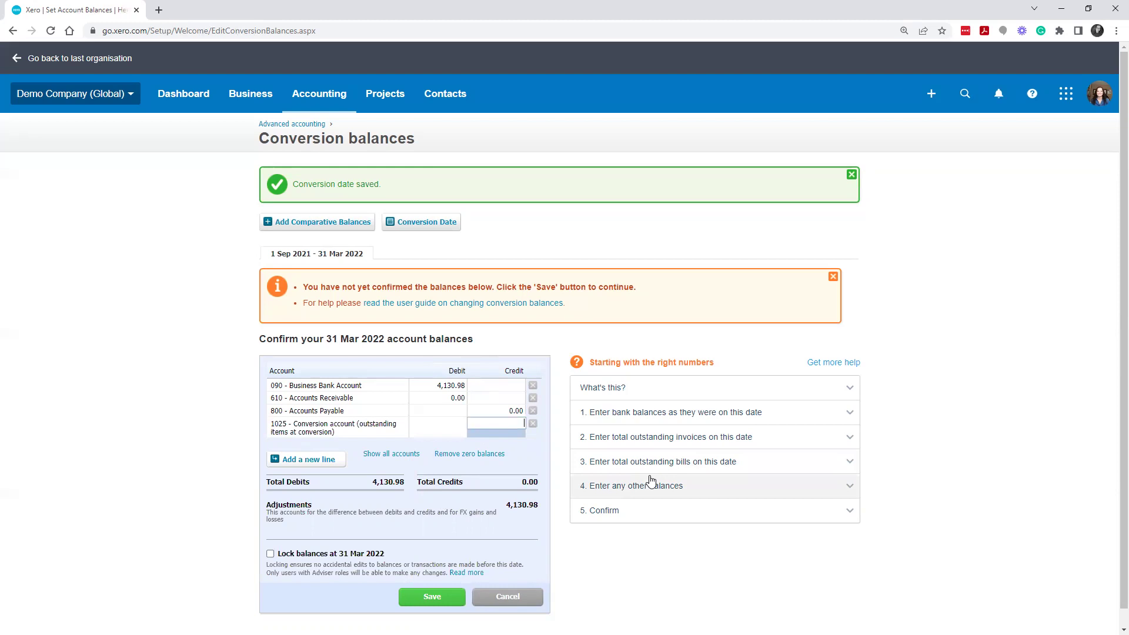
pyautogui.write('600')
pyautogui.click(393, 441)
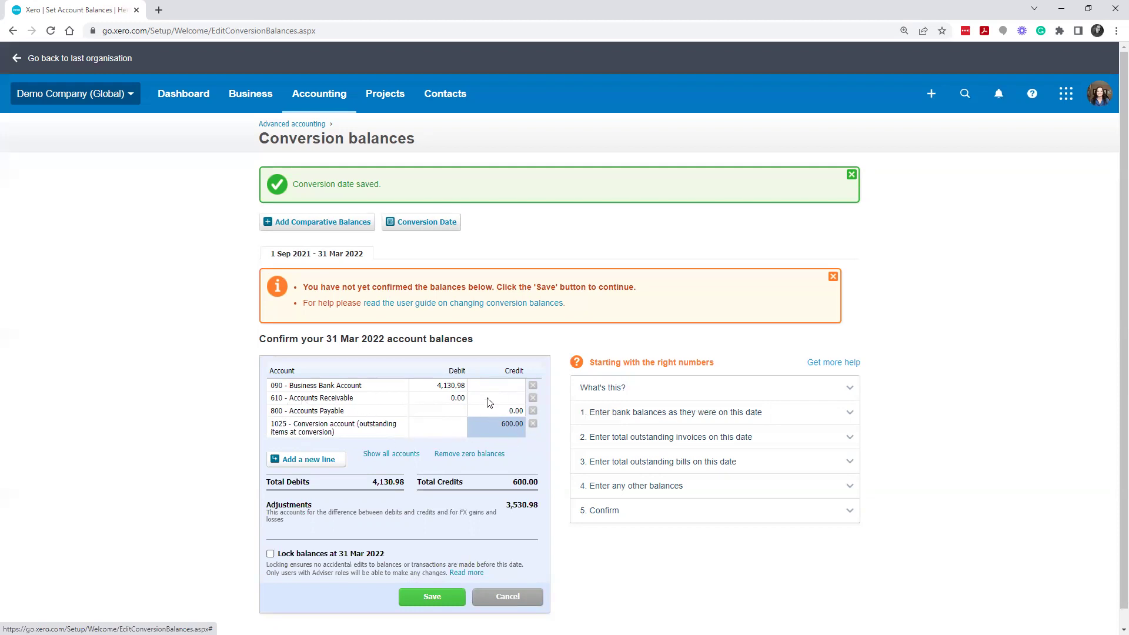
# - Enter Accounts Receivable 1,200.00 debit and Accounts Payable 1,500.00 credit, then add a blank line
pyautogui.click(464, 398)
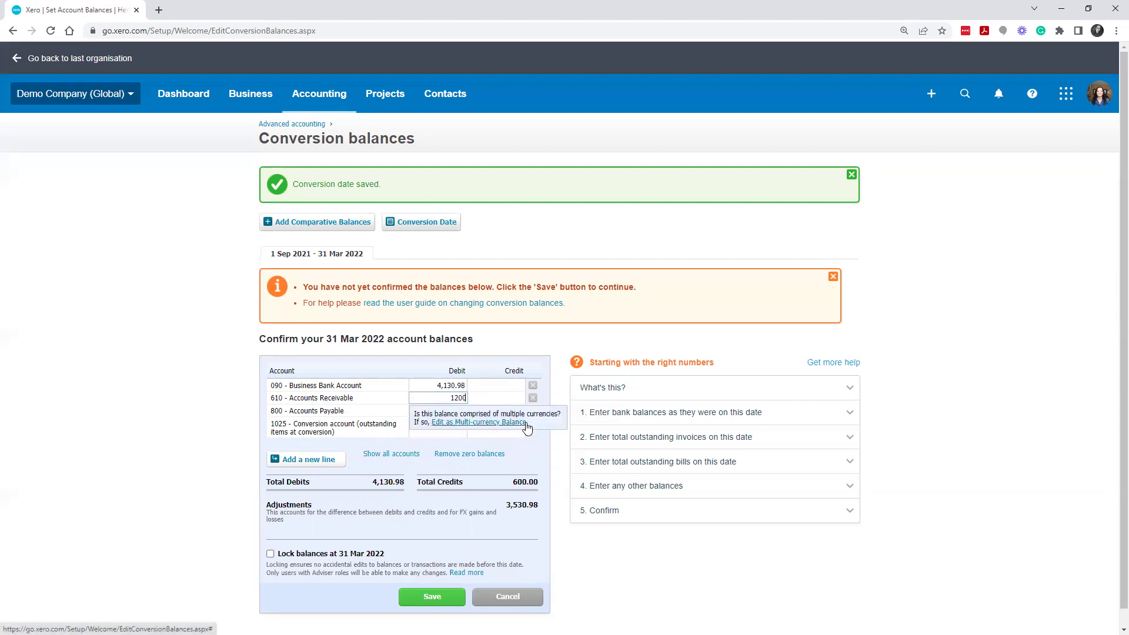
pyautogui.write('1200')
pyautogui.press('Return')
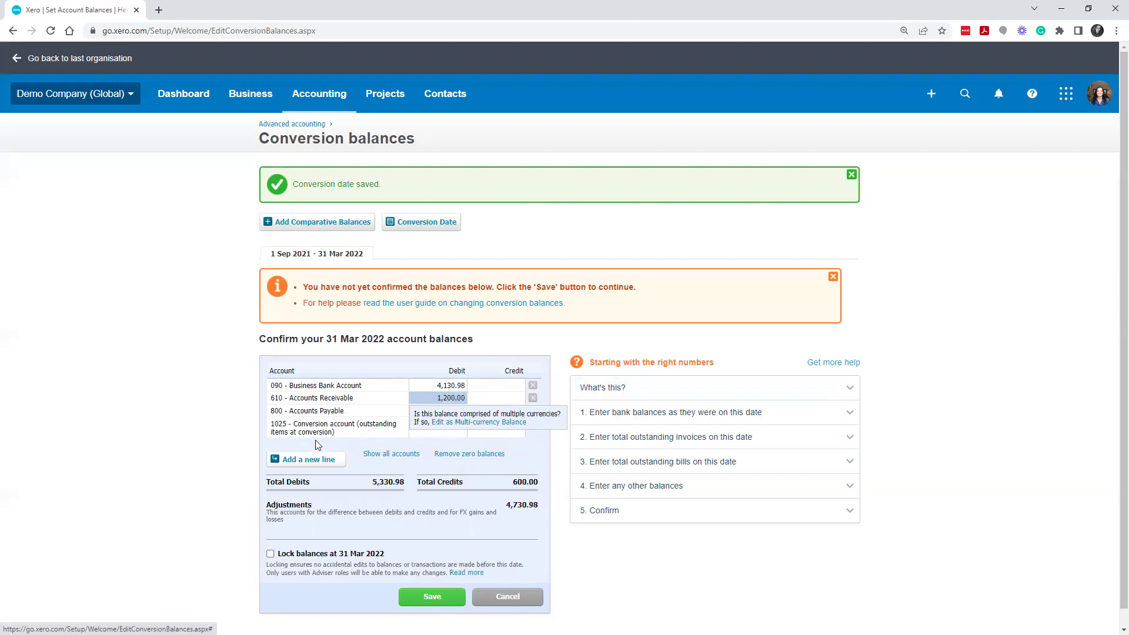
pyautogui.scroll(-1, 315, 440)
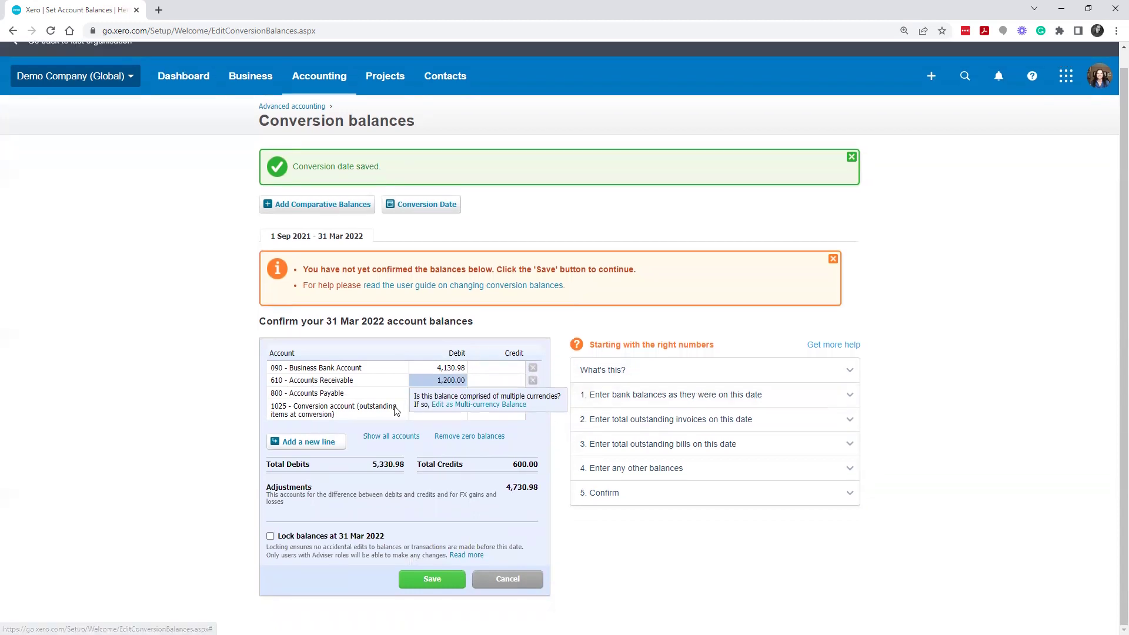
pyautogui.click(506, 393)
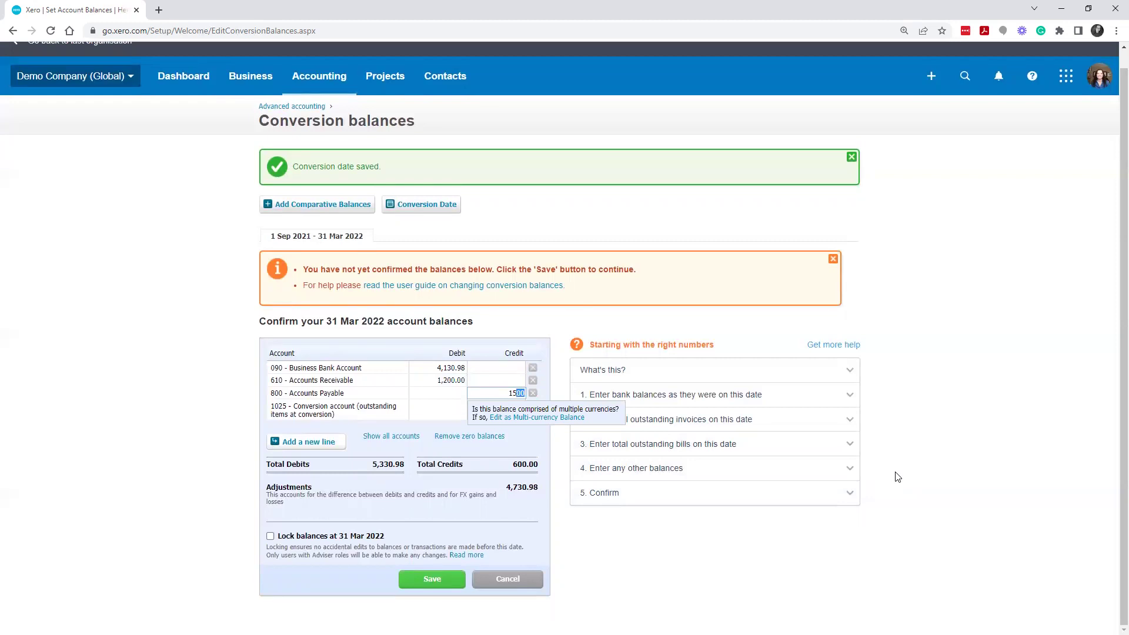
pyautogui.click(943, 425)
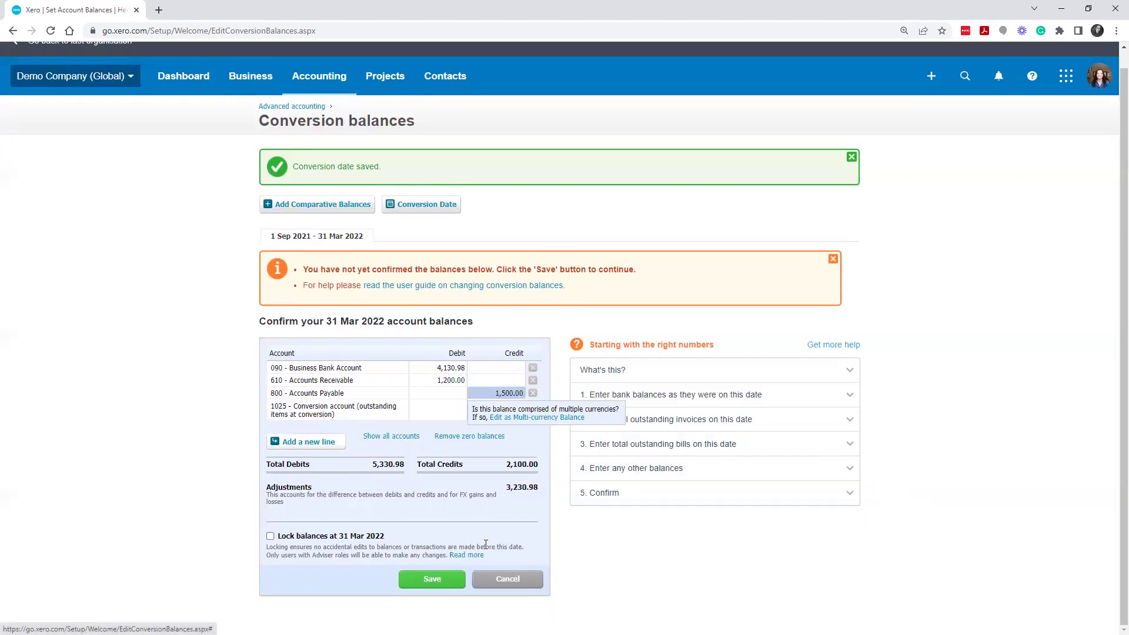
pyautogui.click(331, 443)
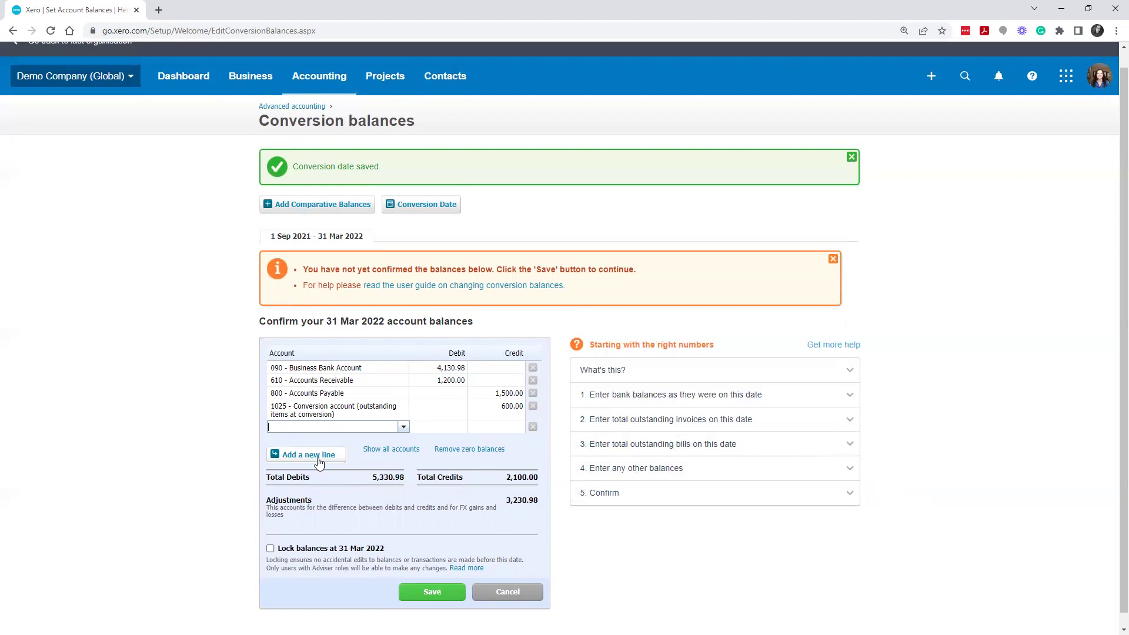
# - Credit 960 - Retained Earnings 3,230.98 so debits and credits both total 5,330.98
pyautogui.write('reta')
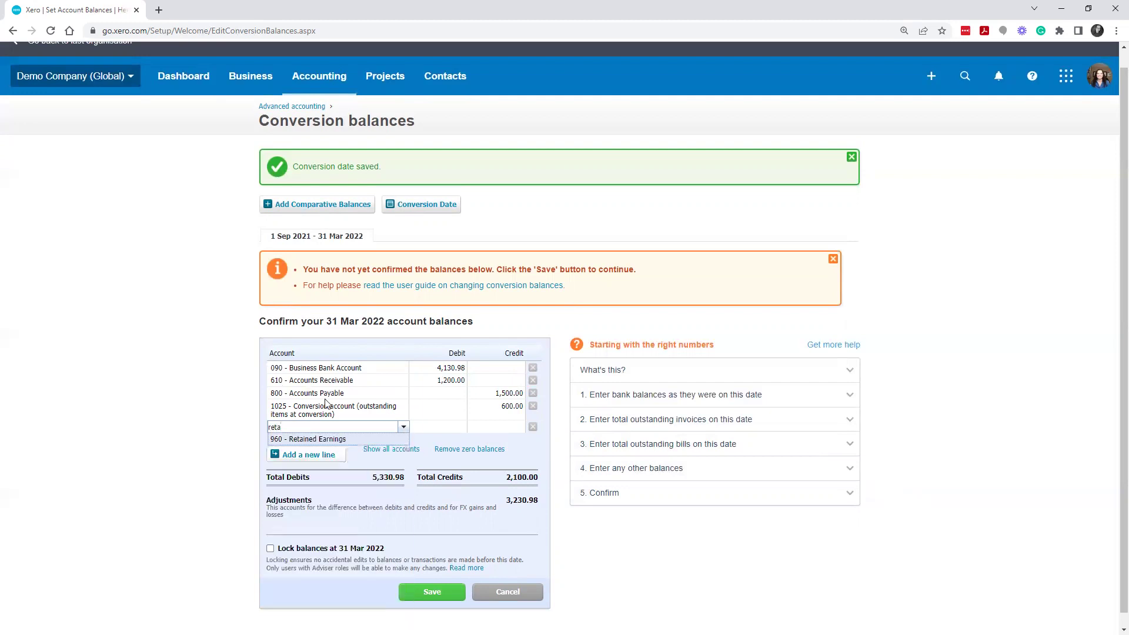
pyautogui.click(334, 439)
pyautogui.click(493, 427)
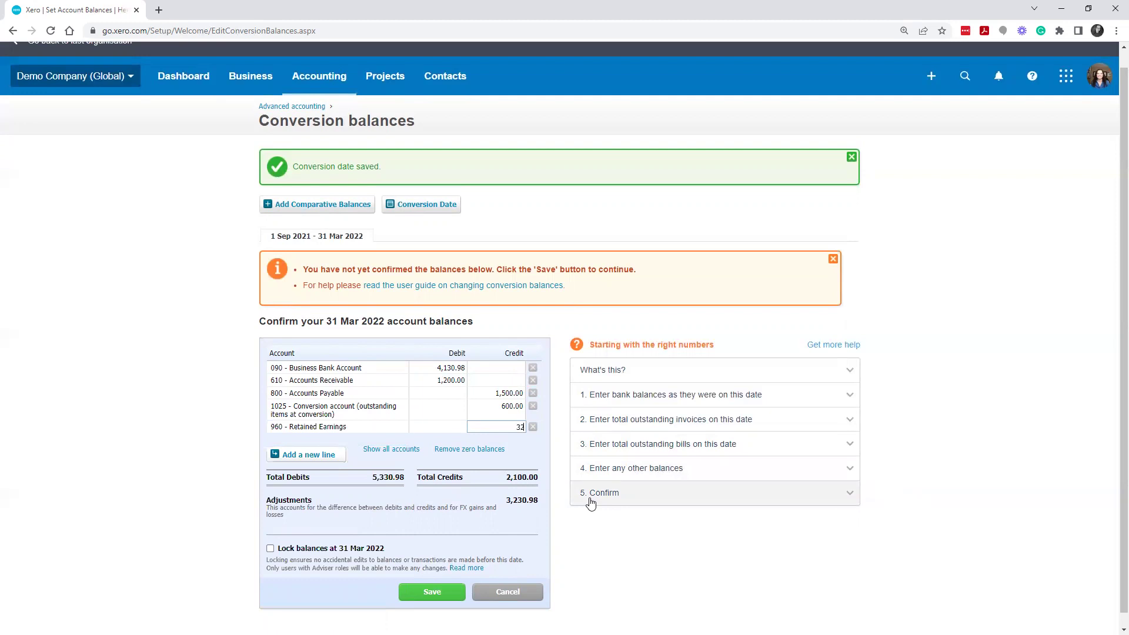
pyautogui.write('3,230.98')
pyautogui.click(920, 442)
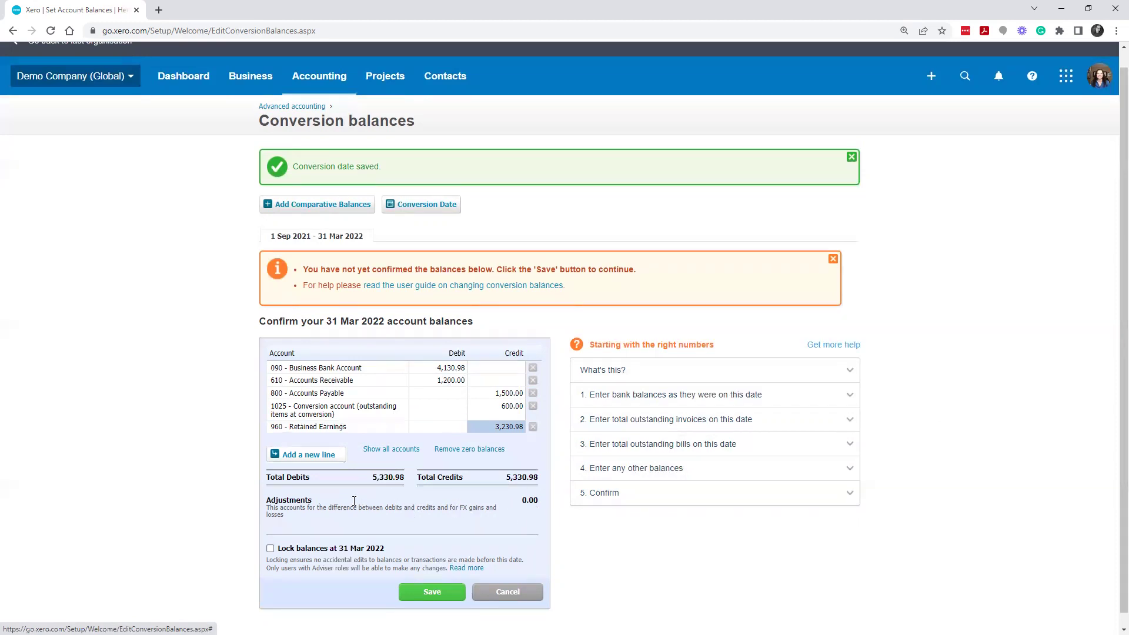
# - Save the conversion balances and start a historic sales invoice to a new customer contact
pyautogui.click(436, 598)
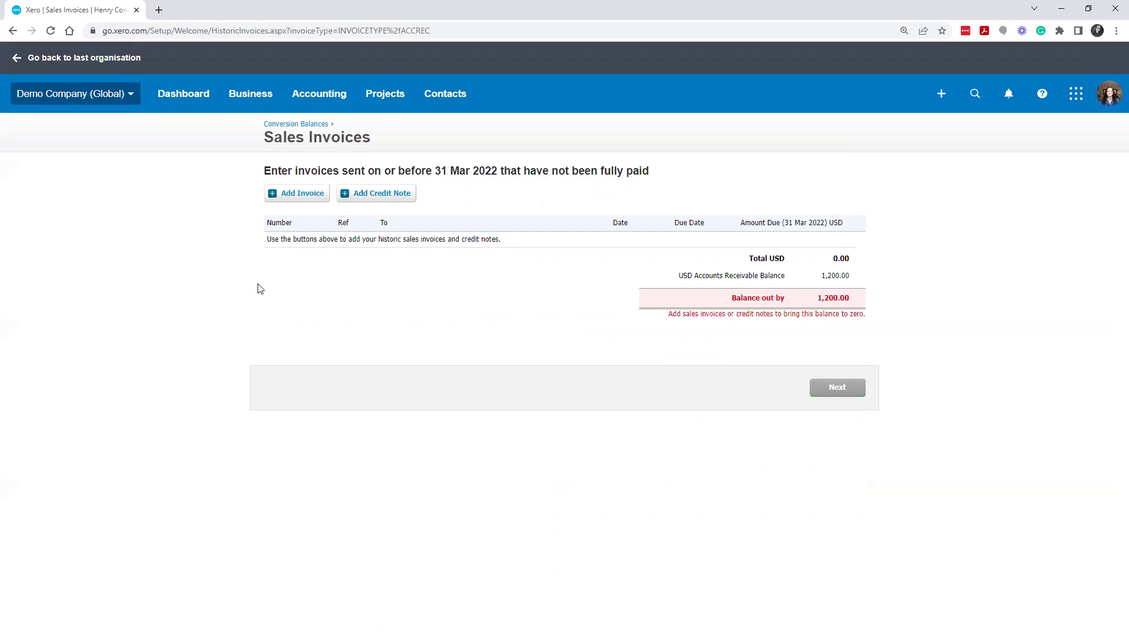
pyautogui.click(301, 194)
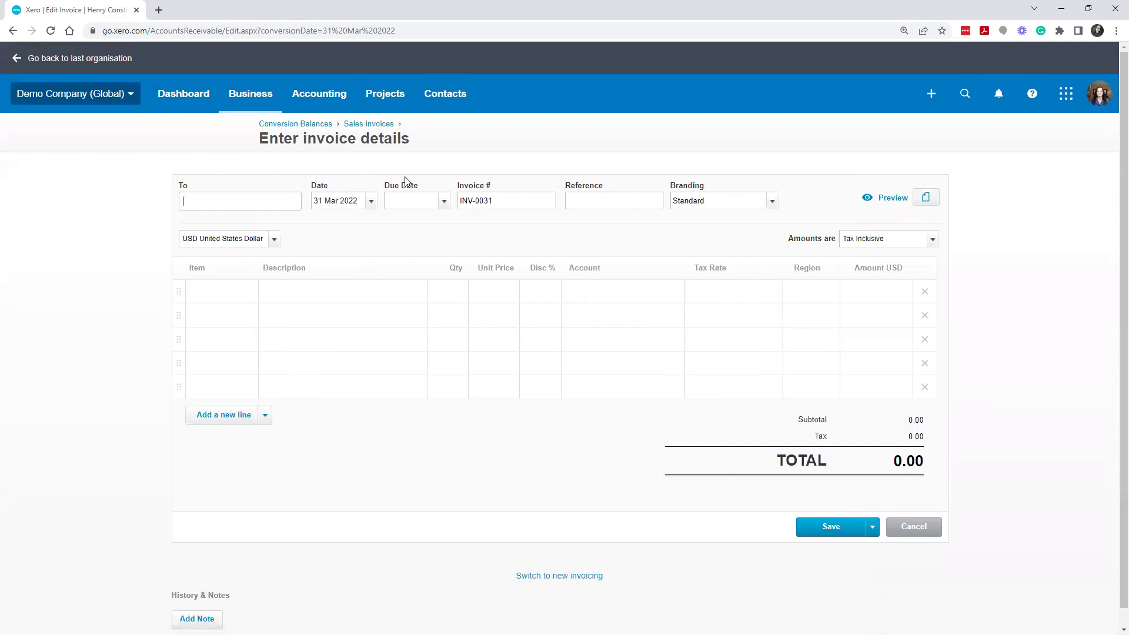
pyautogui.write('Henry Constrict')
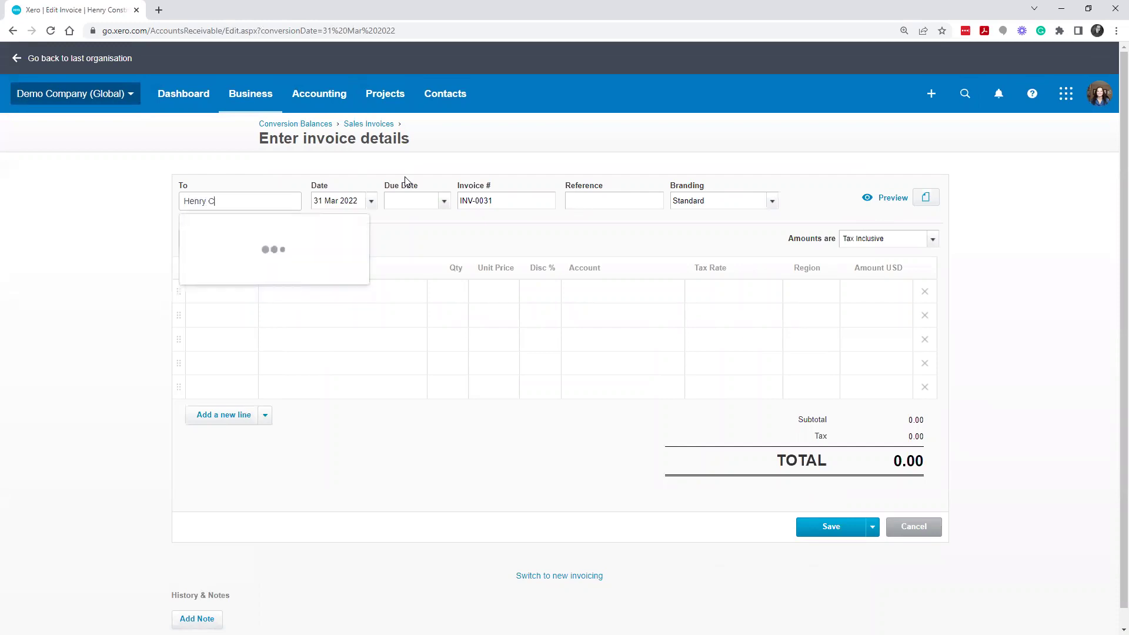
pyautogui.press('BackSpace')
pyautogui.press('BackSpace')
pyautogui.press('BackSpace')
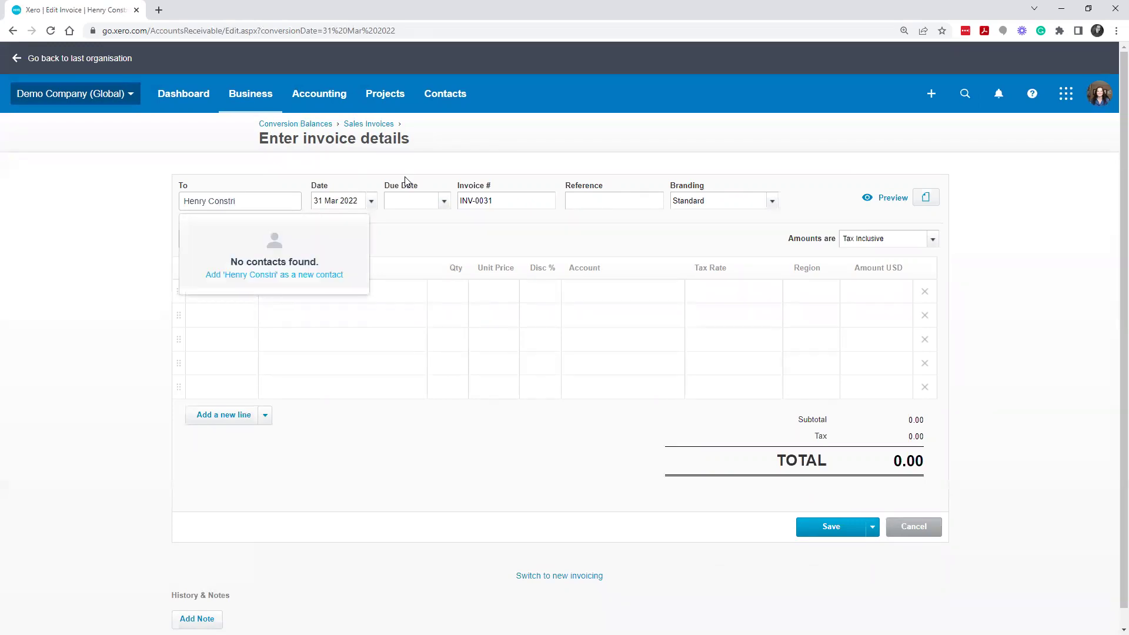
pyautogui.write('uction')
pyautogui.press('Tab')
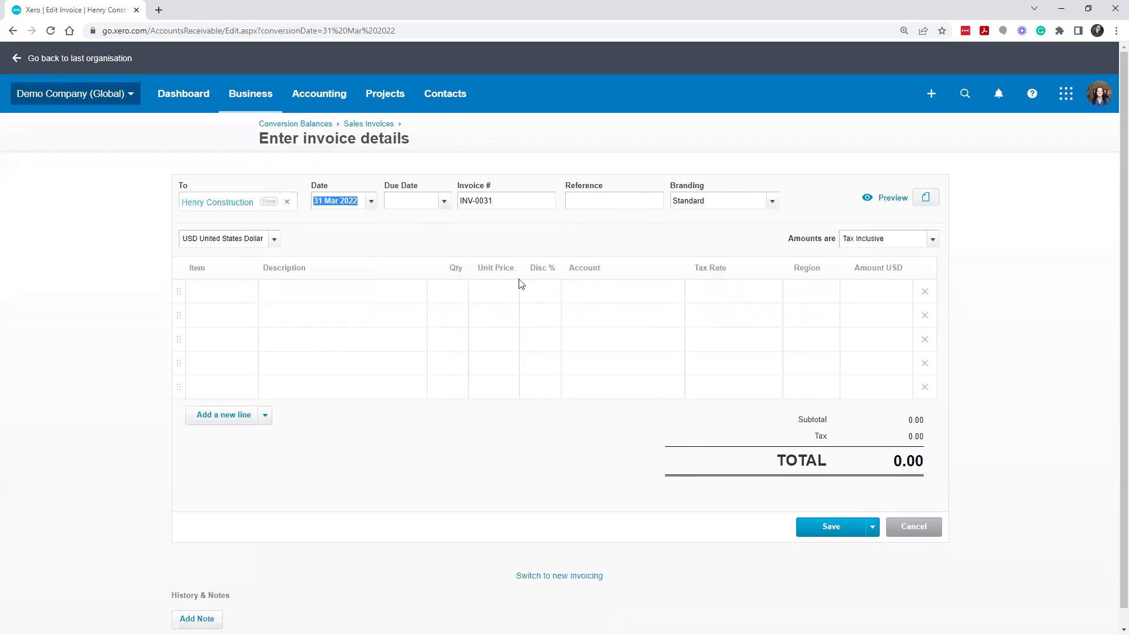
# - Fill the invoice line: quantity 1, price 1,200.00, account 200 - Sales, due date +30
pyautogui.click(455, 288)
pyautogui.press('Tab')
pyautogui.write('12')
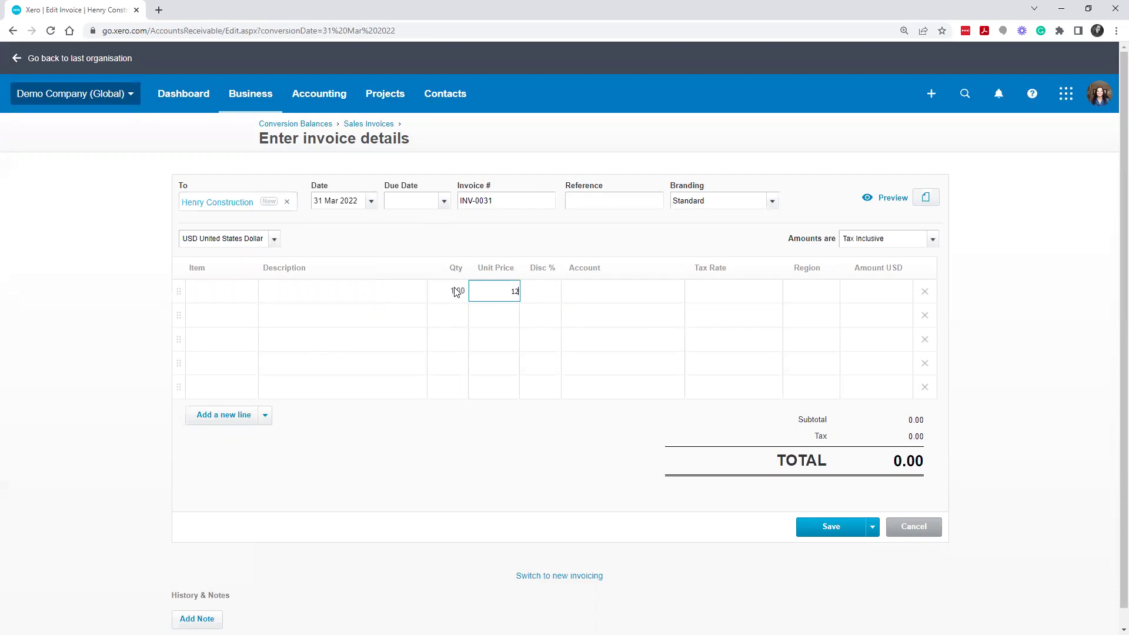
pyautogui.press('Tab')
pyautogui.press('Tab')
pyautogui.write('rev')
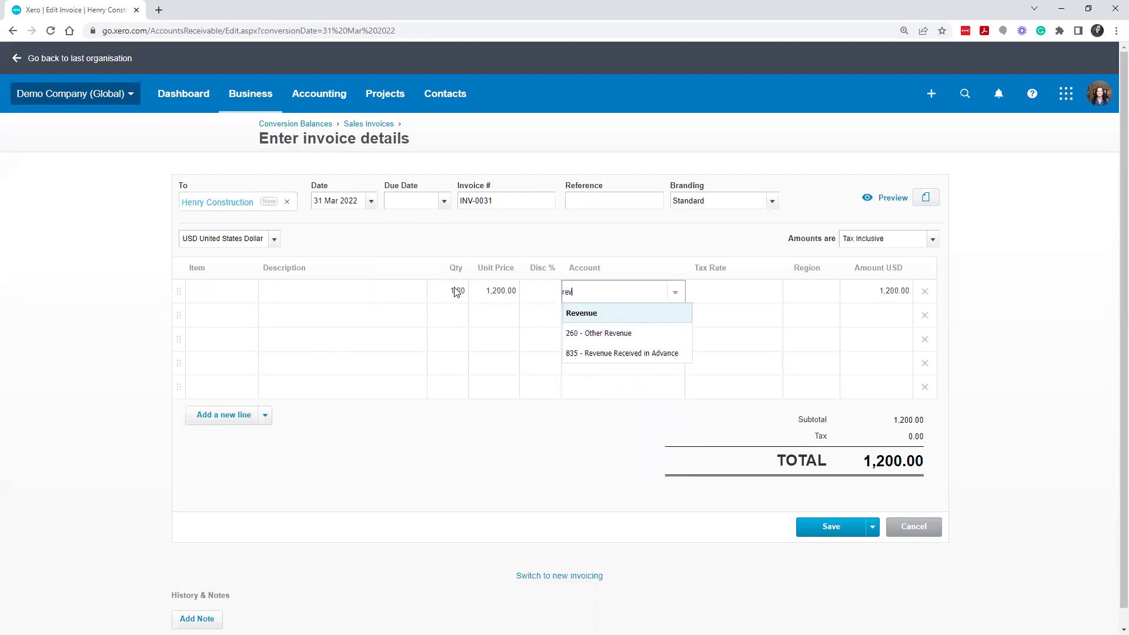
pyautogui.press('BackSpace')
pyautogui.press('BackSpace')
pyautogui.press('BackSpace')
pyautogui.write('sa')
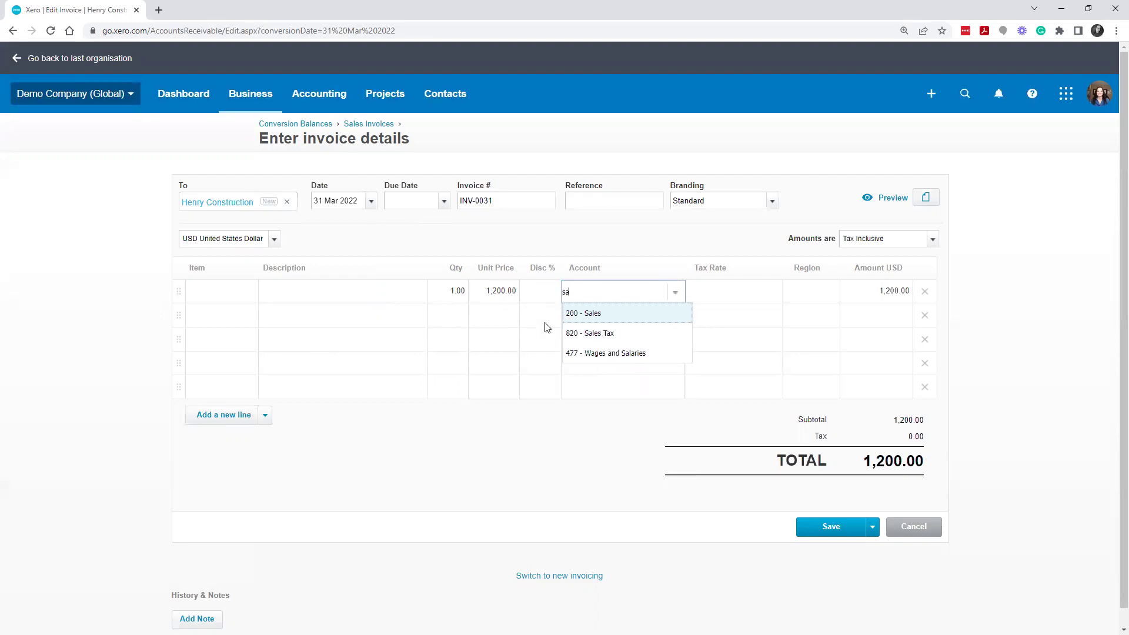
pyautogui.click(600, 313)
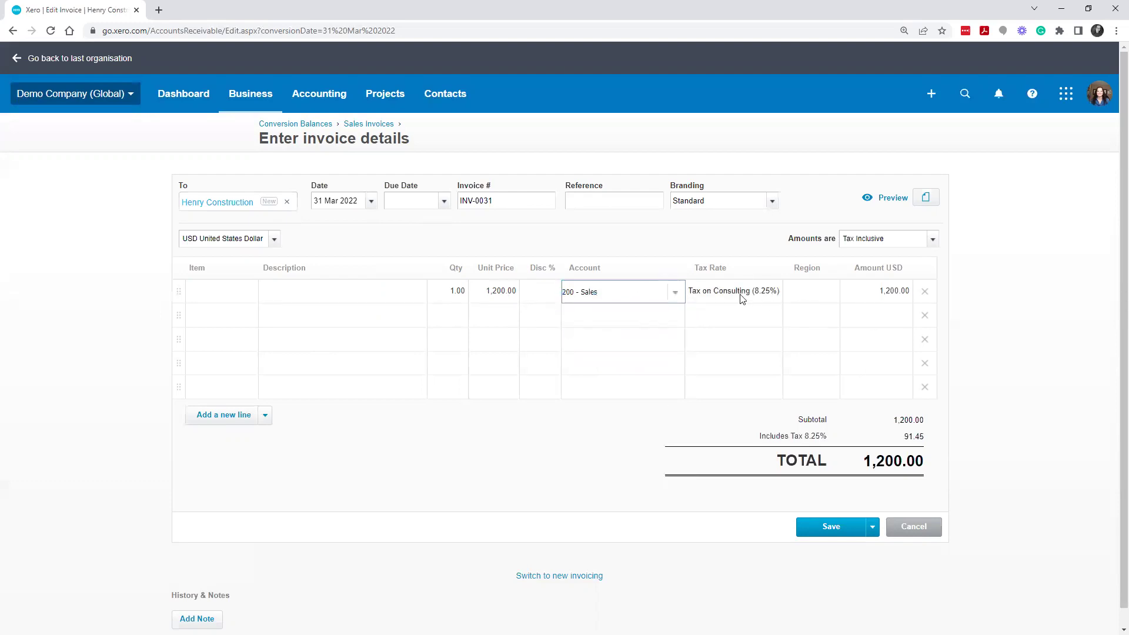
pyautogui.click(741, 292)
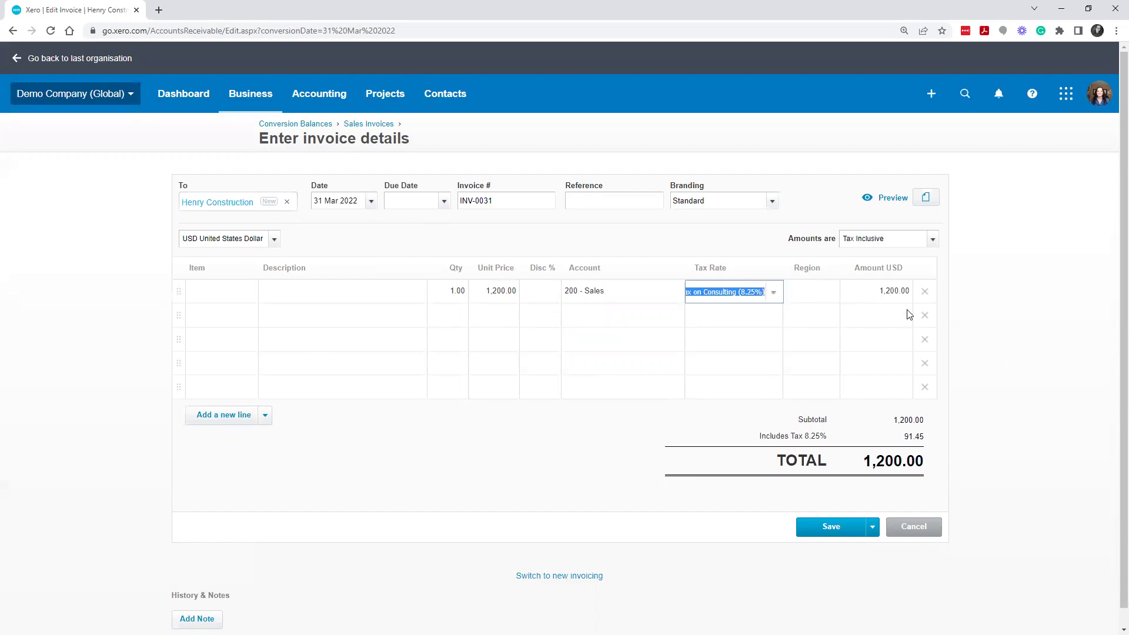
pyautogui.click(1047, 280)
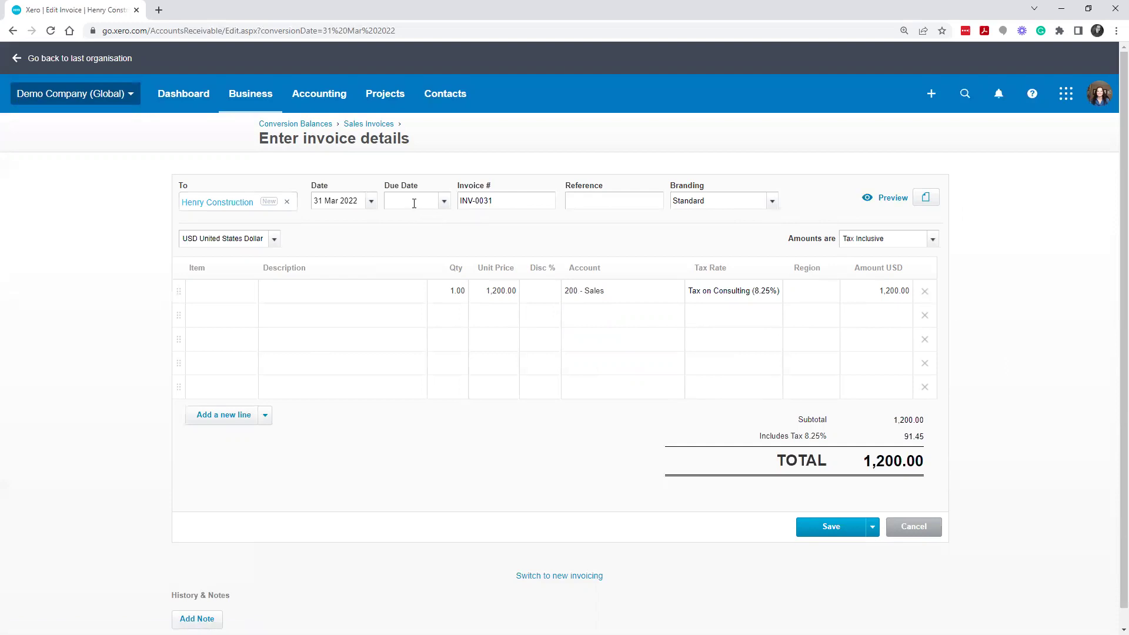
pyautogui.write('0')
pyautogui.press('Tab')
pyautogui.press('Tab')
pyautogui.click(843, 531)
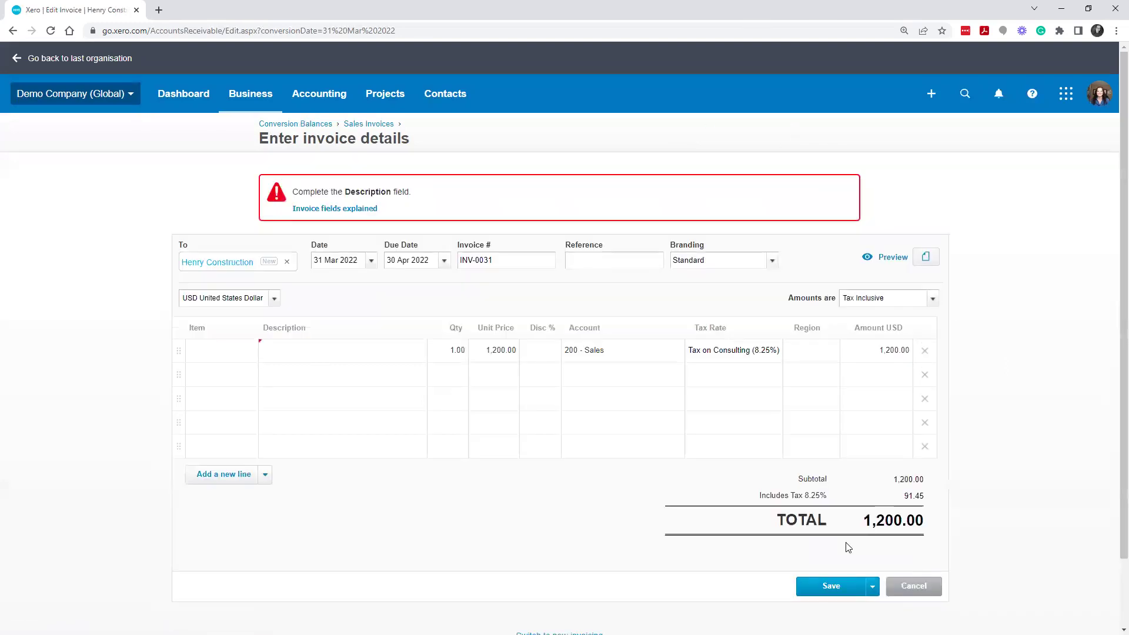
# - Add the line description 'Construction services' and save the 1,200.00 invoice
pyautogui.click(329, 353)
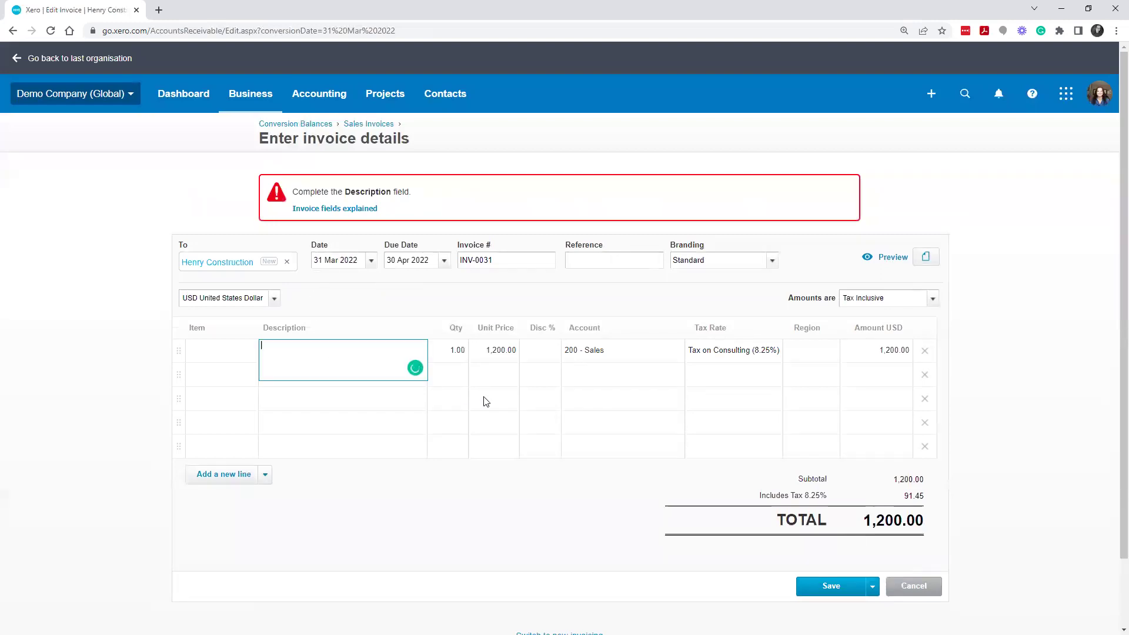
pyautogui.write('Construction services')
pyautogui.press('Tab')
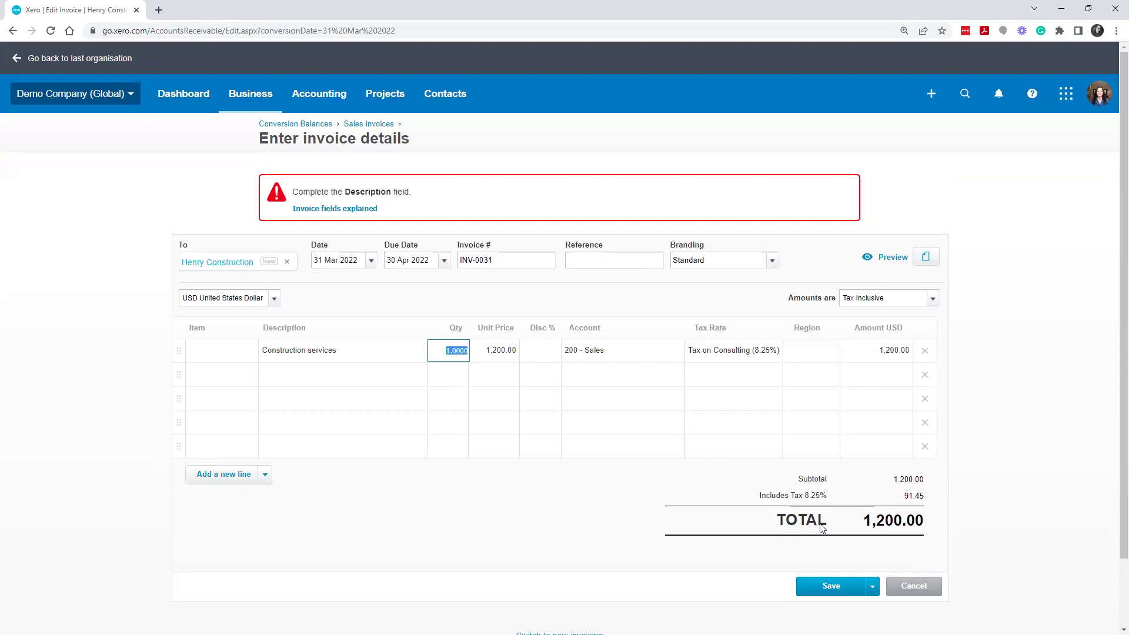
pyautogui.scroll(-1, 823, 529)
pyautogui.click(829, 509)
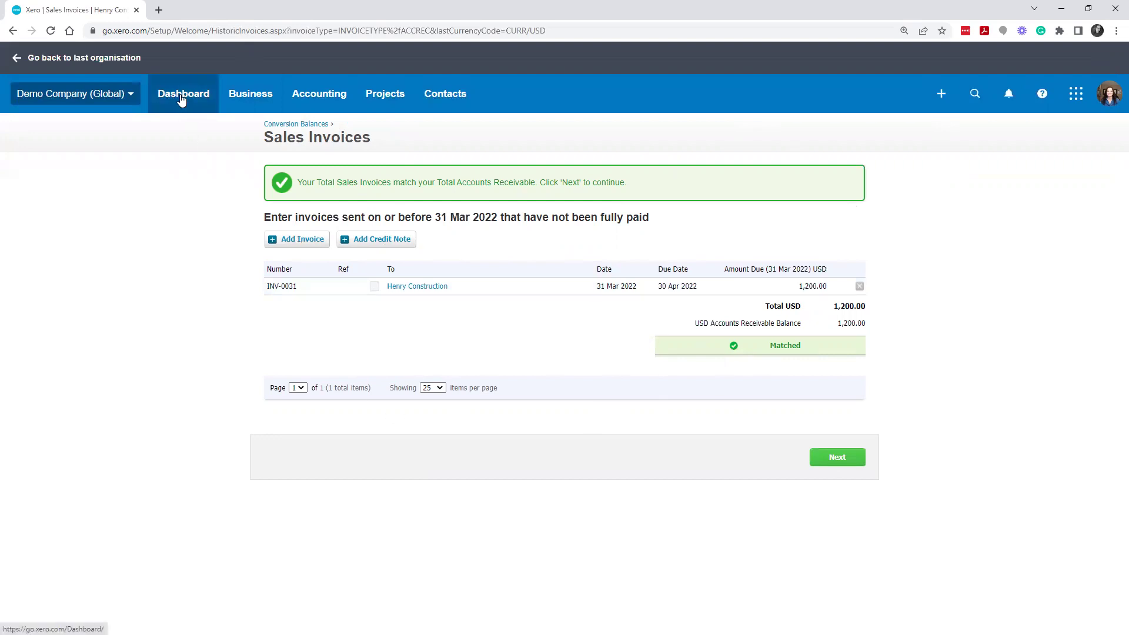
# - Continue past the matched sales invoices to the Bills step and start a new bill
pyautogui.click(842, 457)
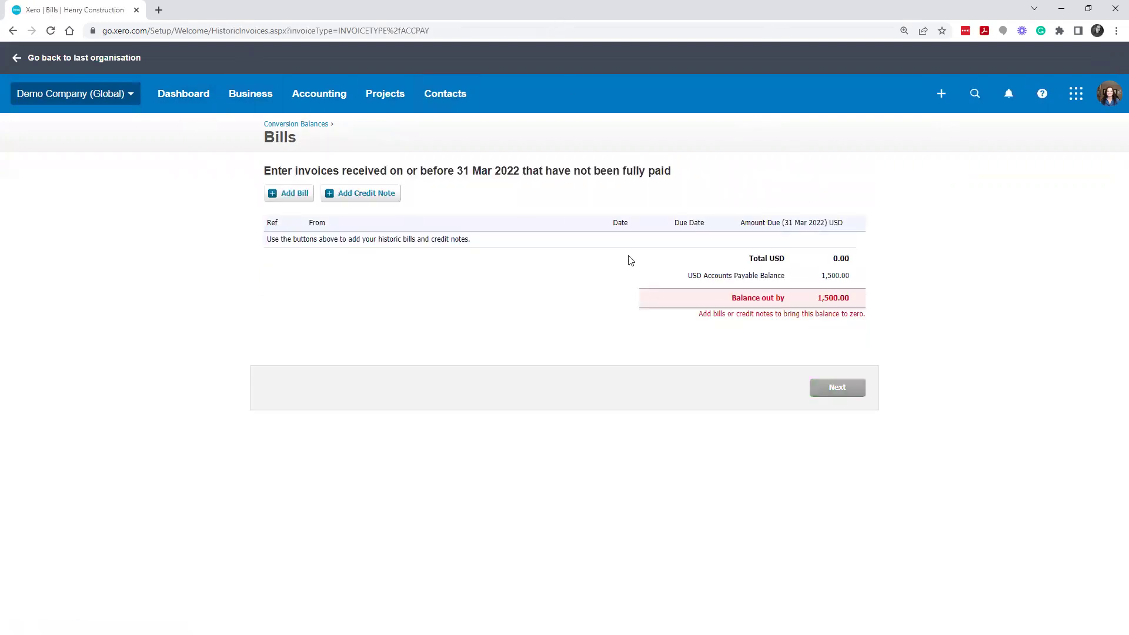
pyautogui.click(297, 193)
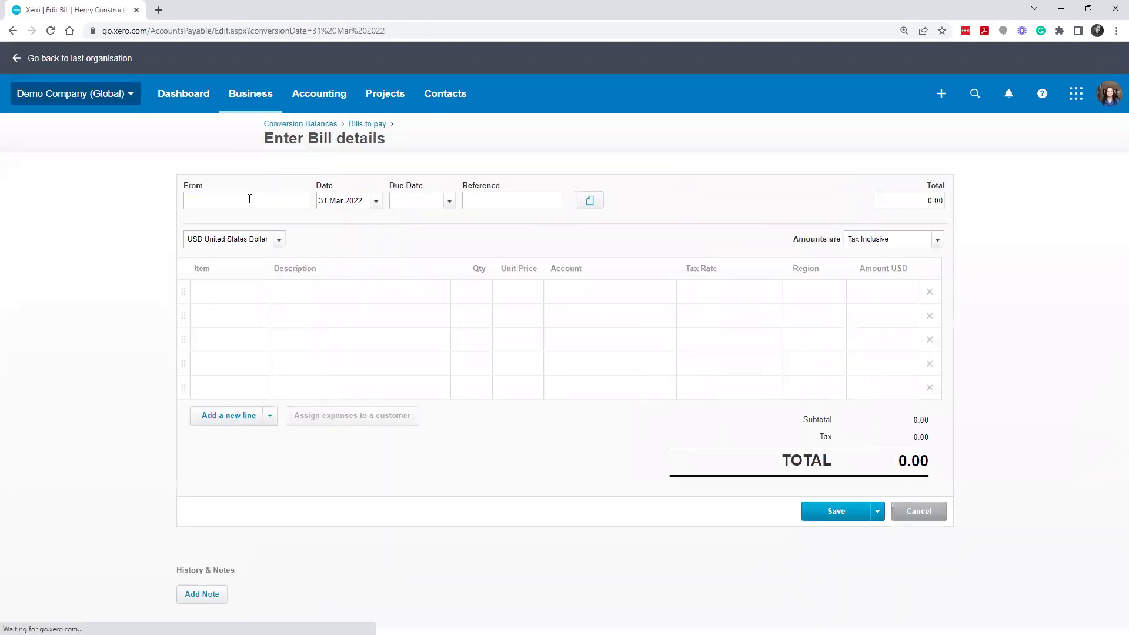
# - Choose the existing supplier contact and set the bill due date to +30 days
pyautogui.click(249, 199)
pyautogui.write('Aliss')
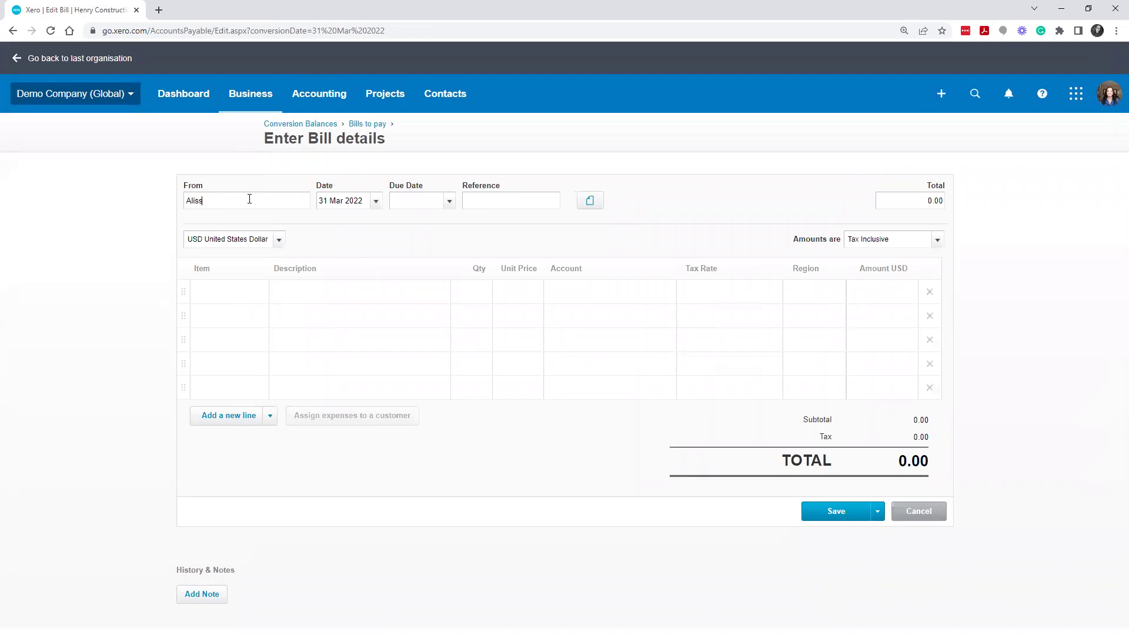
pyautogui.write('a')
pyautogui.click(294, 241)
pyautogui.press('Tab')
pyautogui.press('Tab')
pyautogui.write('+30')
pyautogui.press('Tab')
# - Add line 'Accounting services', quantity 1, 1,500.00, account 412 - Consulting & Accounting, and save the bill
pyautogui.click(430, 301)
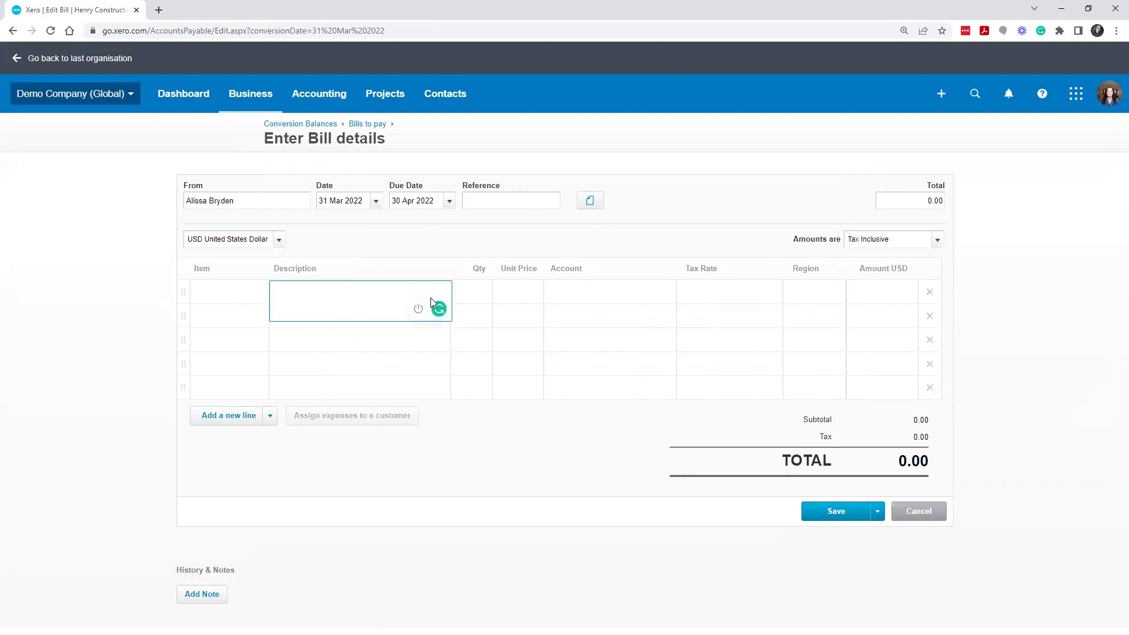
pyautogui.write('Accounting services')
pyautogui.press('Tab')
pyautogui.write('1')
pyautogui.press('Tab')
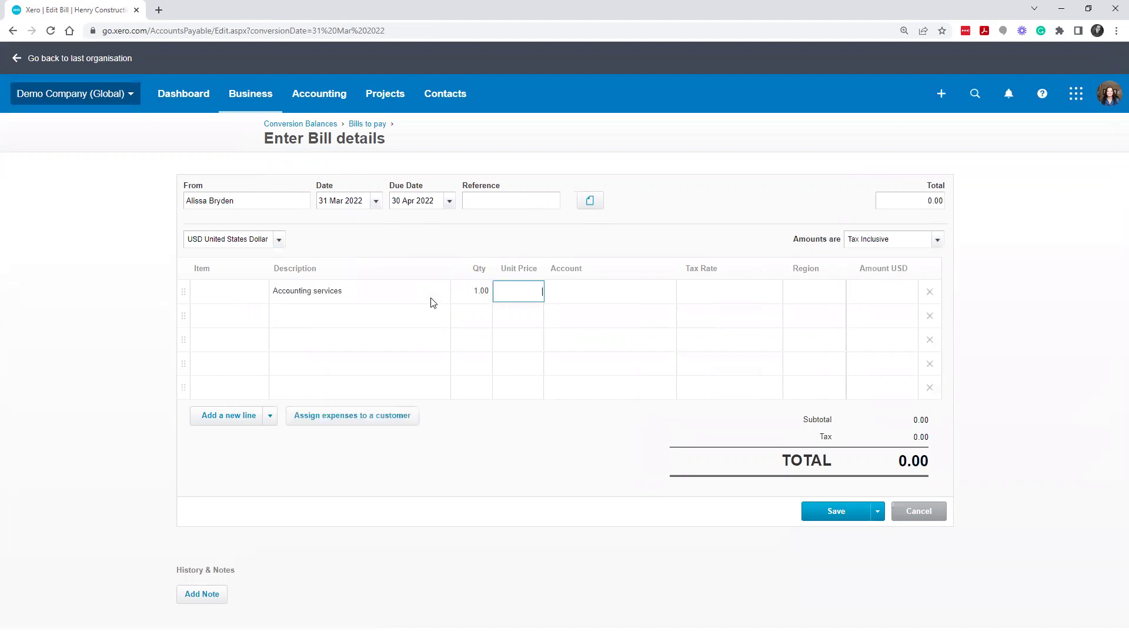
pyautogui.write('1,500')
pyautogui.press('Tab')
pyautogui.write('accou')
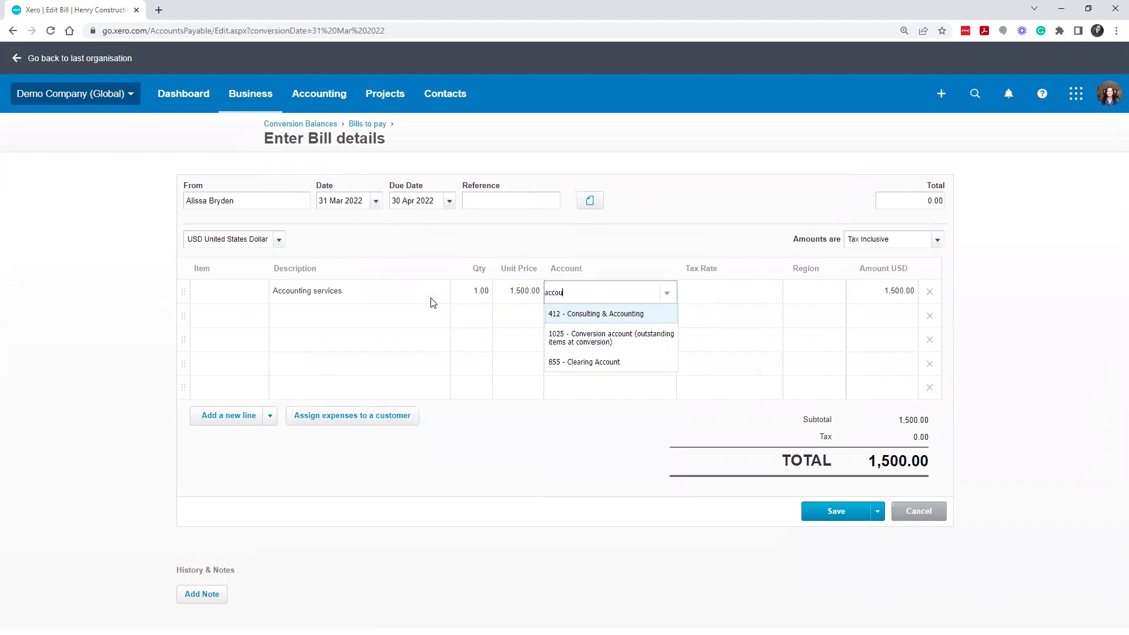
pyautogui.click(597, 316)
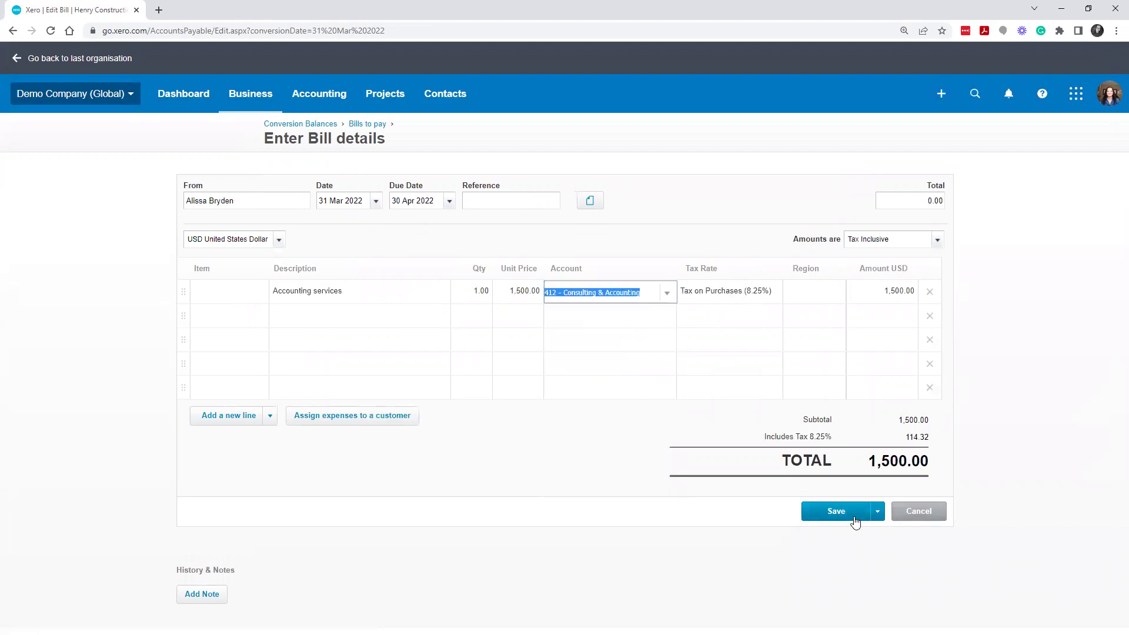
pyautogui.click(875, 524)
pyautogui.click(835, 514)
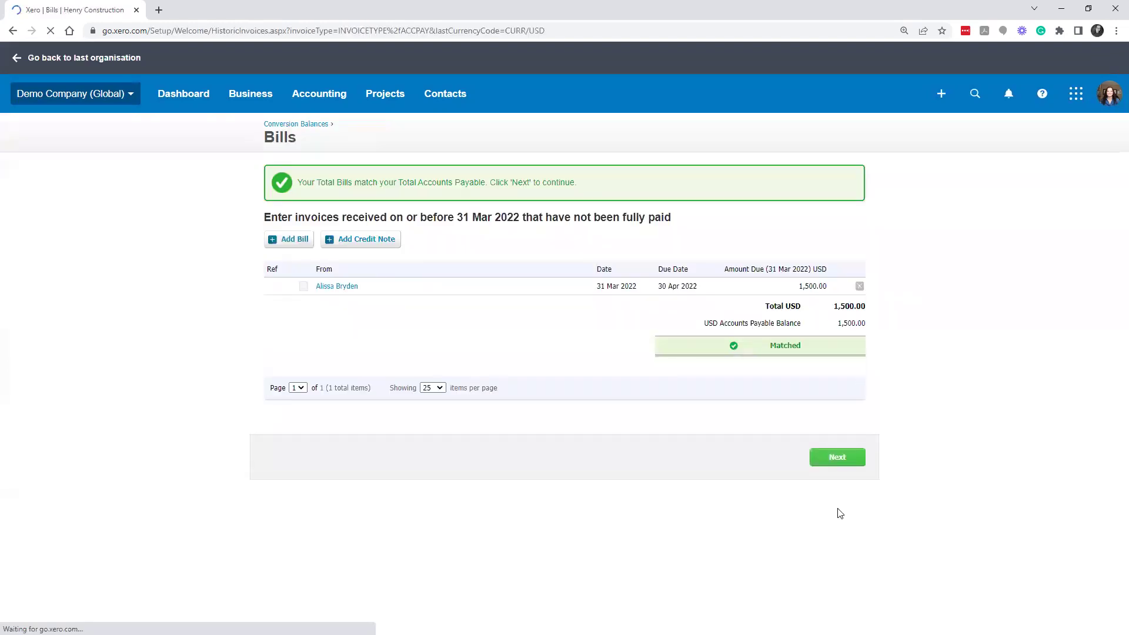
# - Continue past the matched bills and save conversion balances of 5,330.98 debits and credits
pyautogui.click(848, 461)
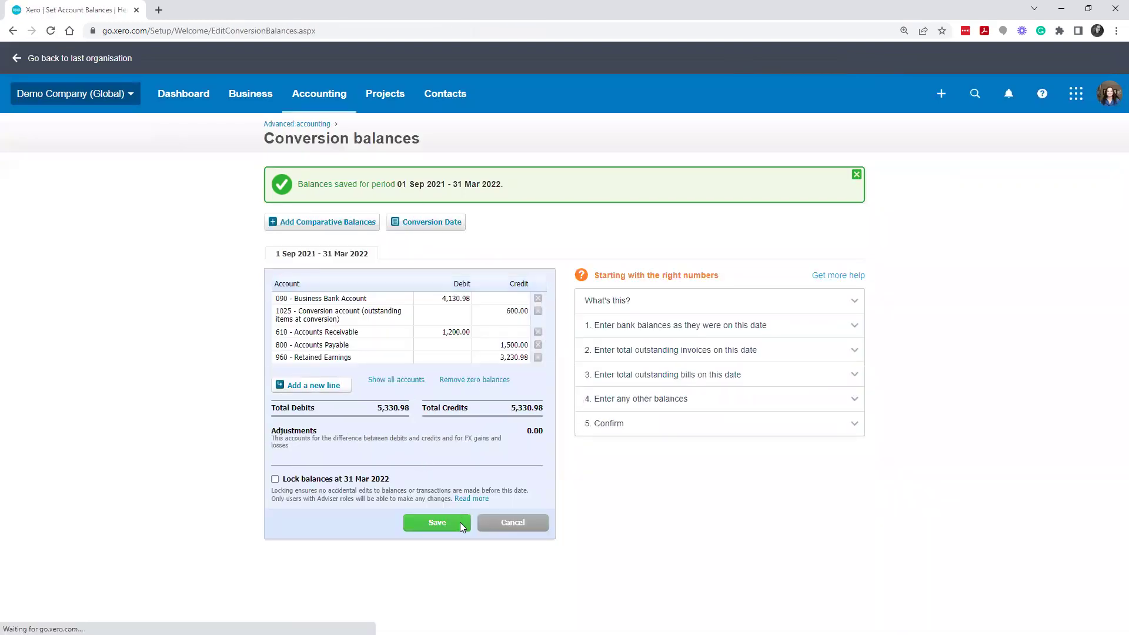
pyautogui.click(460, 522)
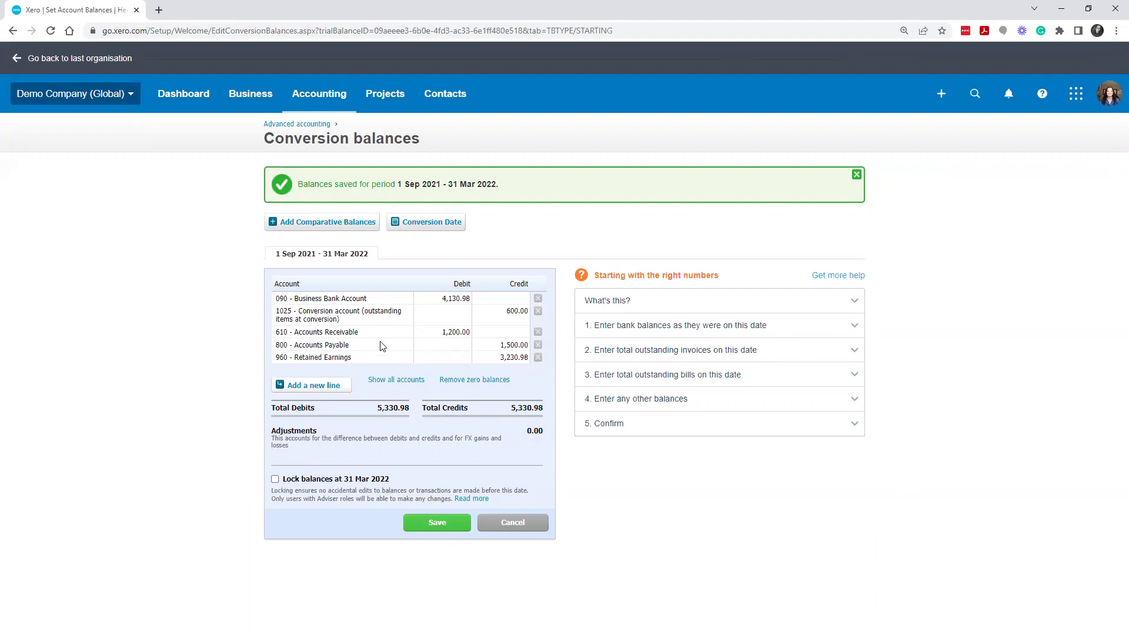
pyautogui.click(250, 96)
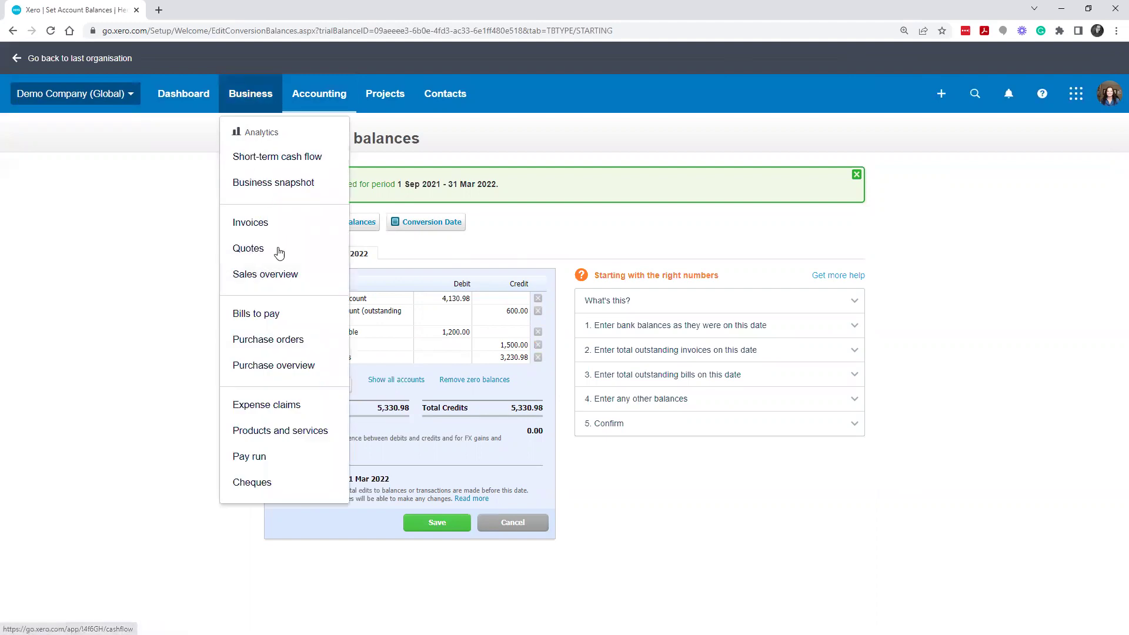
# - Switch to the Business Sales overview, dismiss its help banner, and bring up the invoice Import option
pyautogui.click(277, 274)
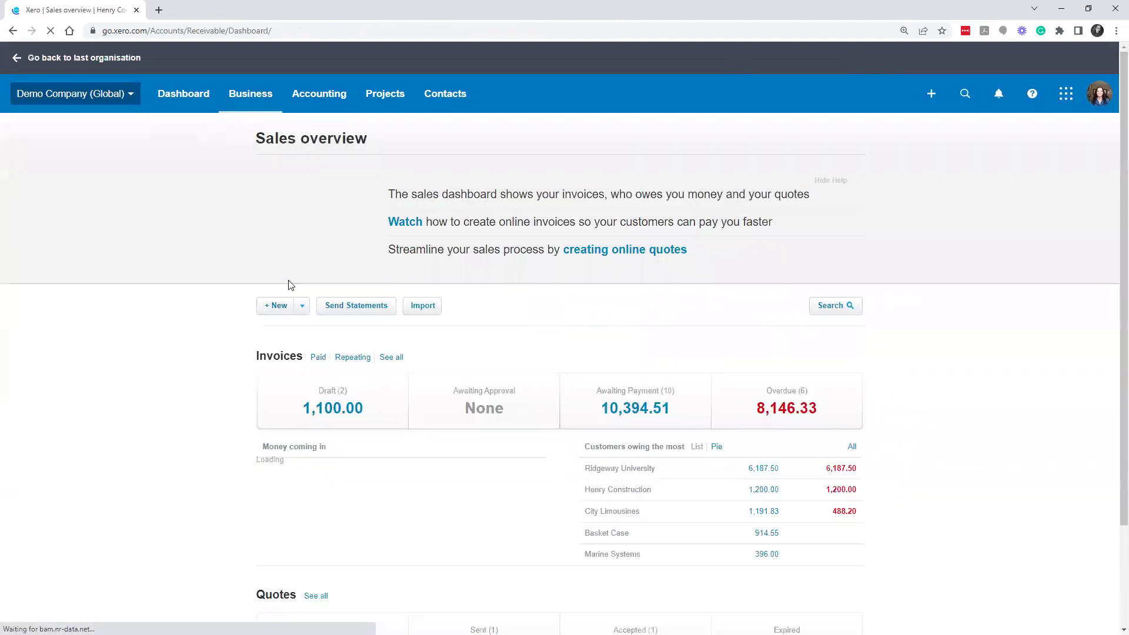
pyautogui.scroll(-3, 492, 259)
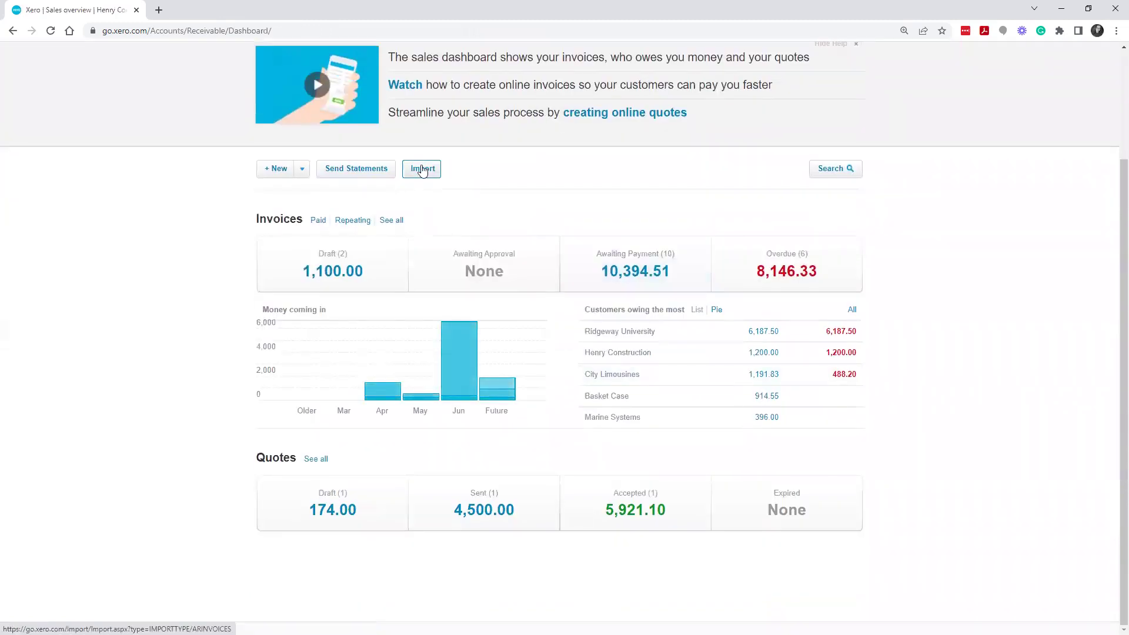
pyautogui.scroll(3, 646, 188)
pyautogui.click(855, 186)
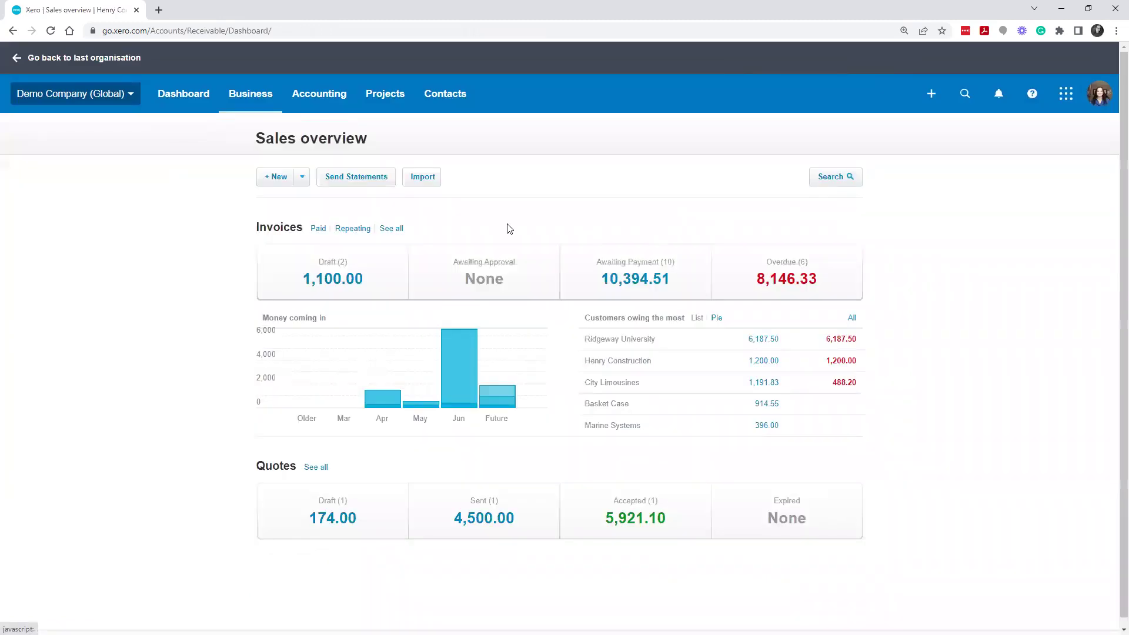
pyautogui.click(419, 177)
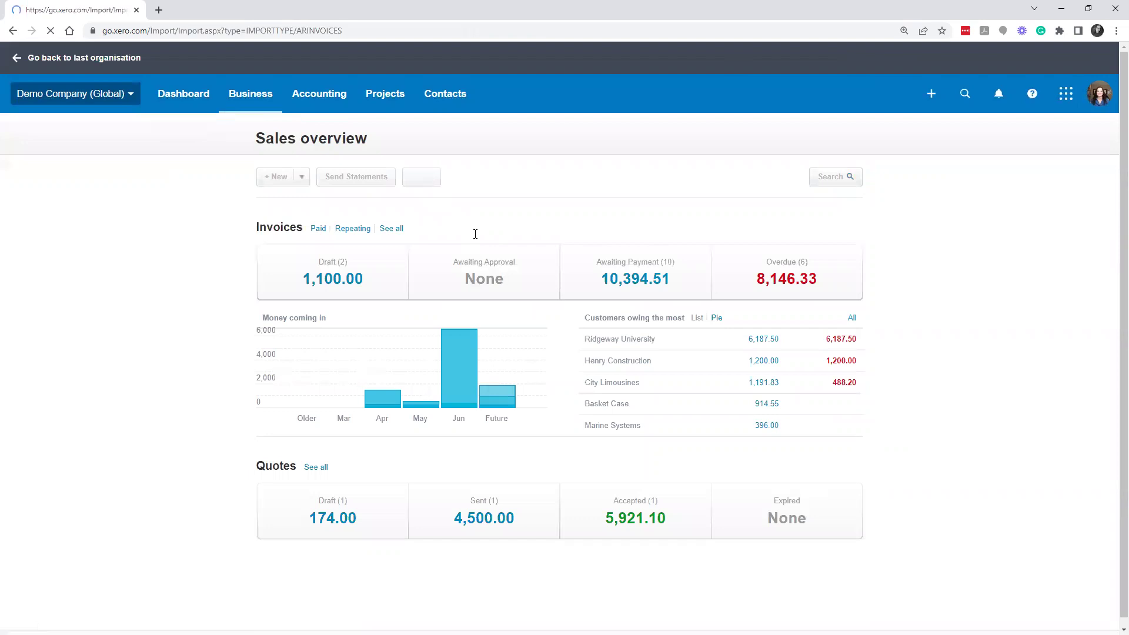